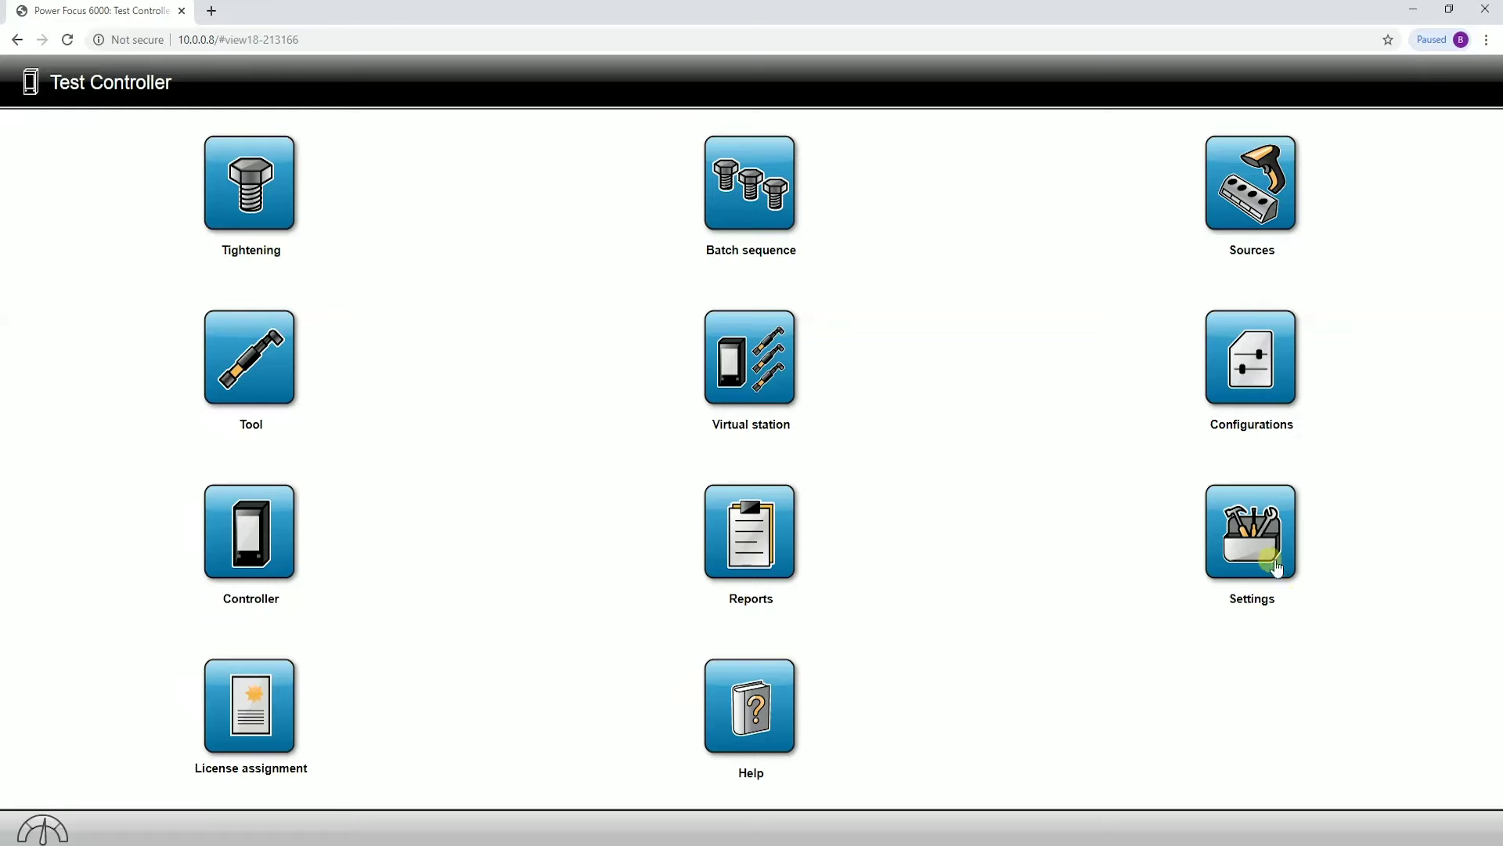
- Look over the server connections and network settings, and open the Ethernet port configuration for editing
left_click(1251, 530)
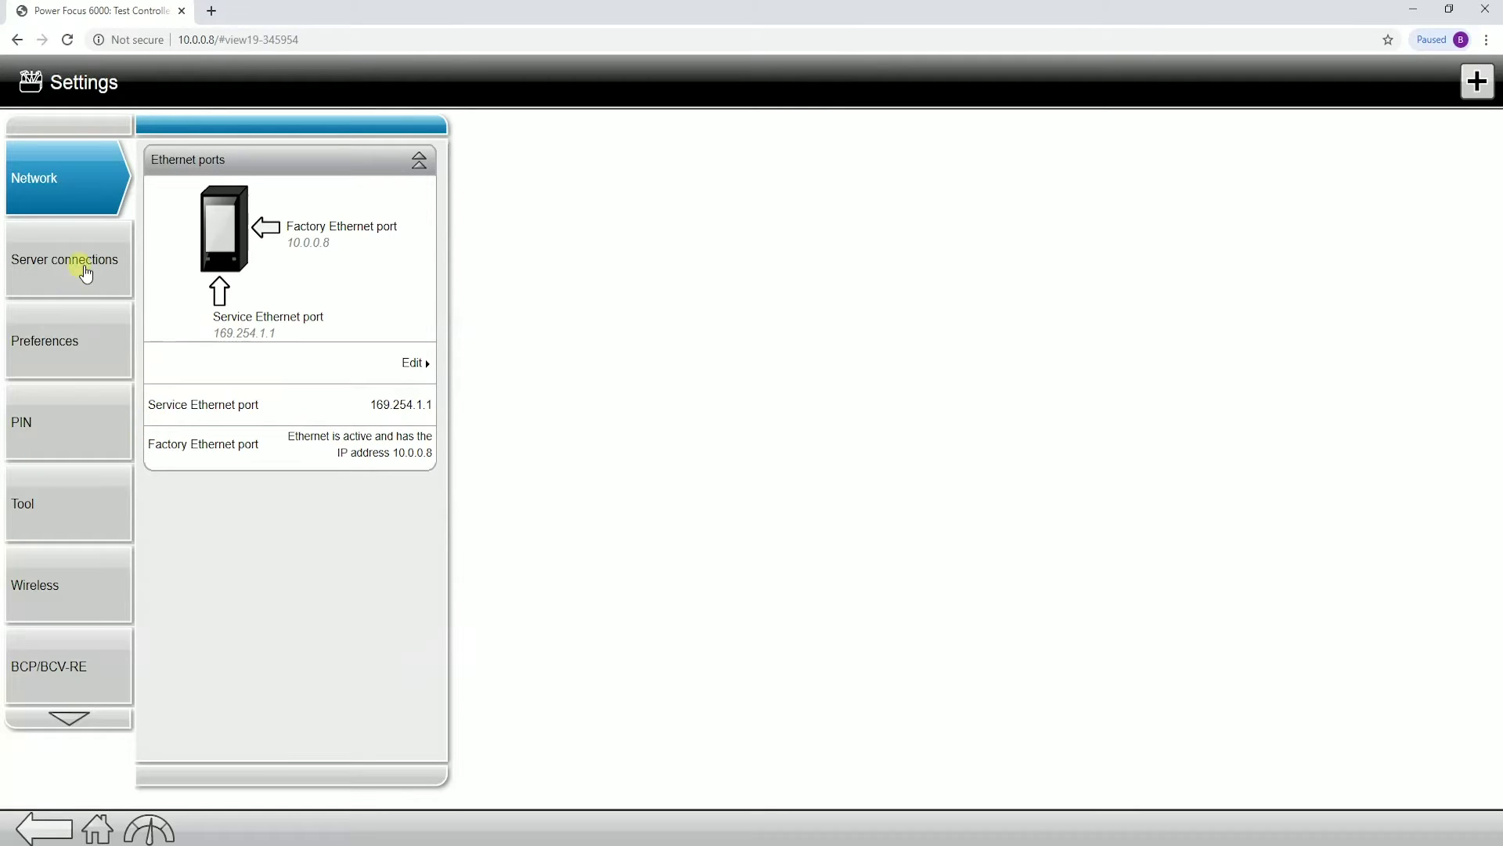
left_click(75, 265)
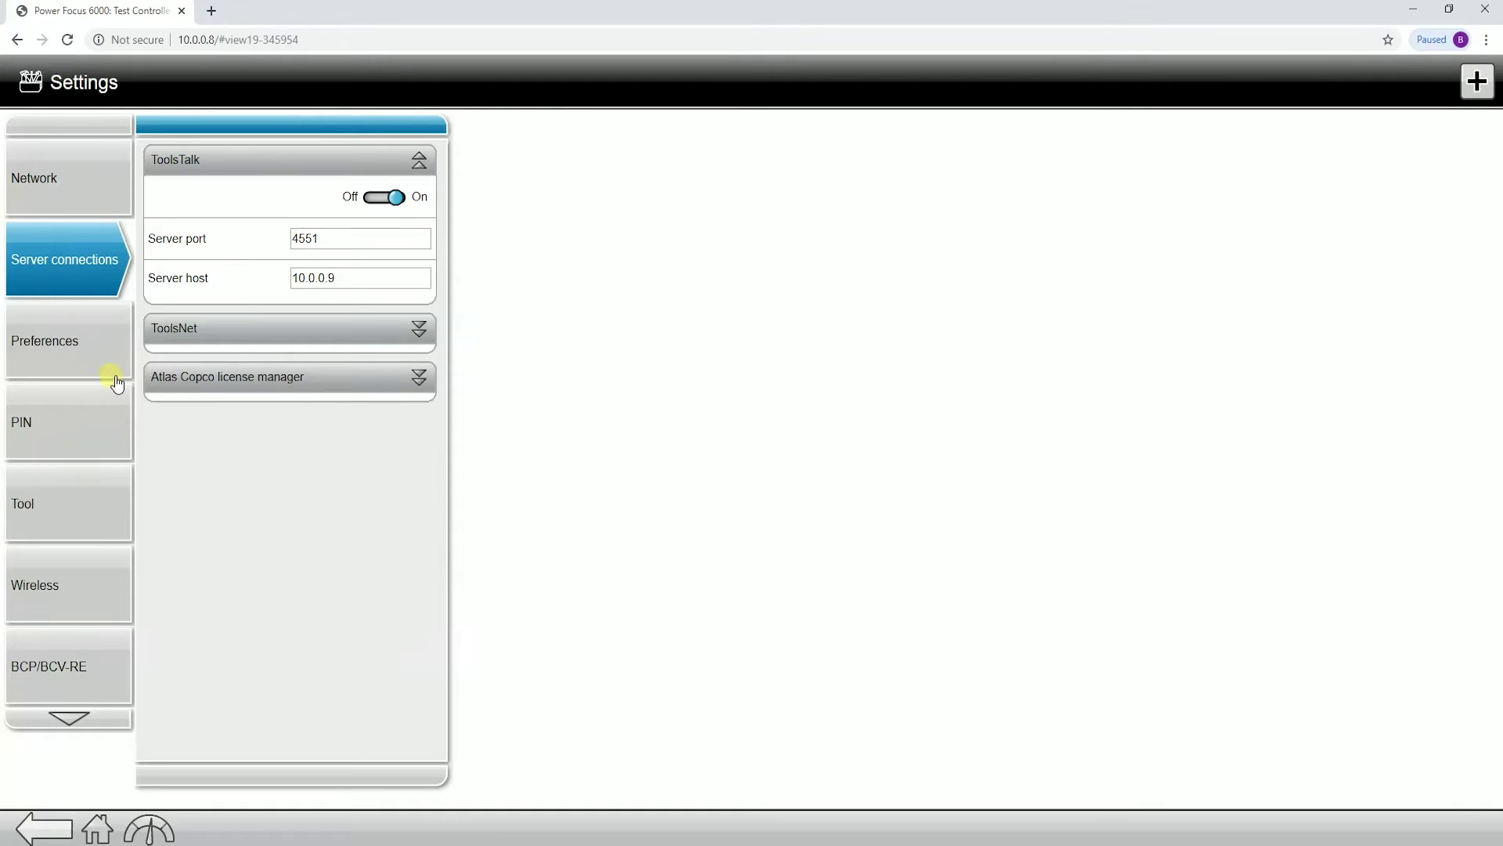
left_click(103, 196)
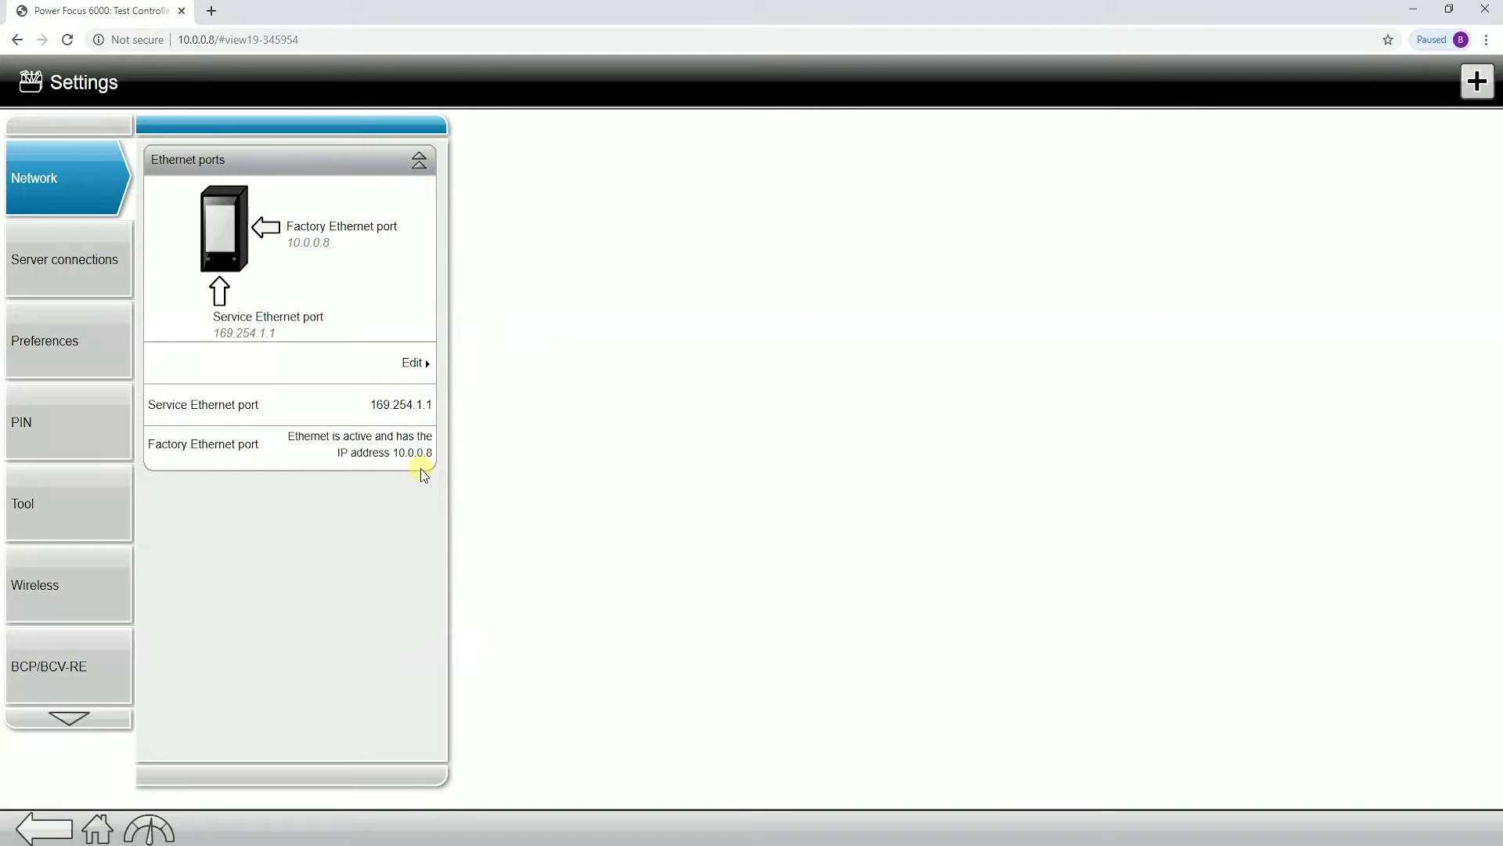
left_click(423, 373)
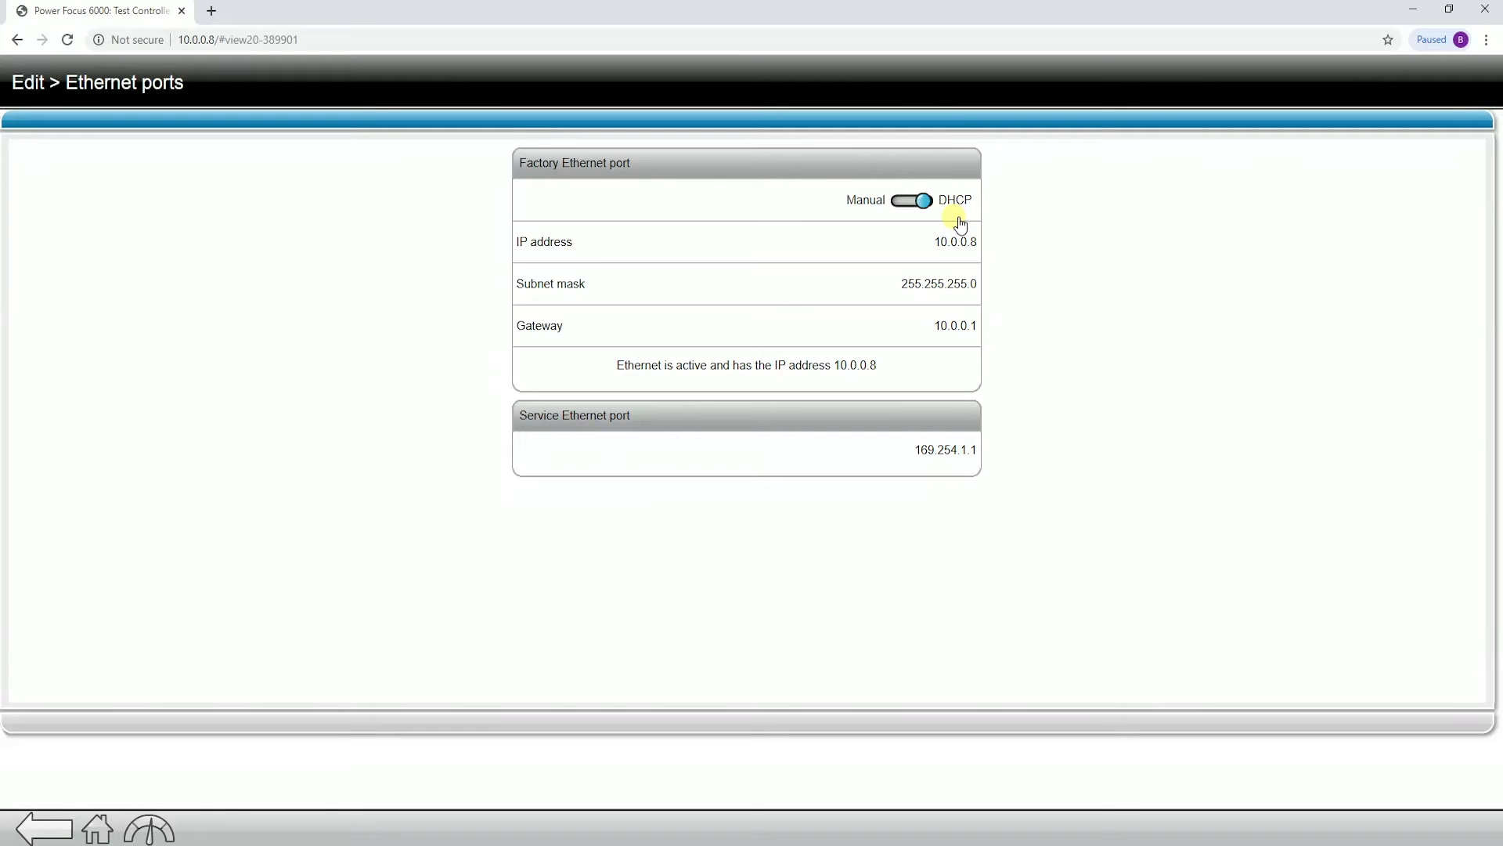
- Try manual addressing on the factory Ethernet port, inspect its IP address, subnet mask and gateway fields, and undo the change
left_click(907, 203)
double_click(900, 243)
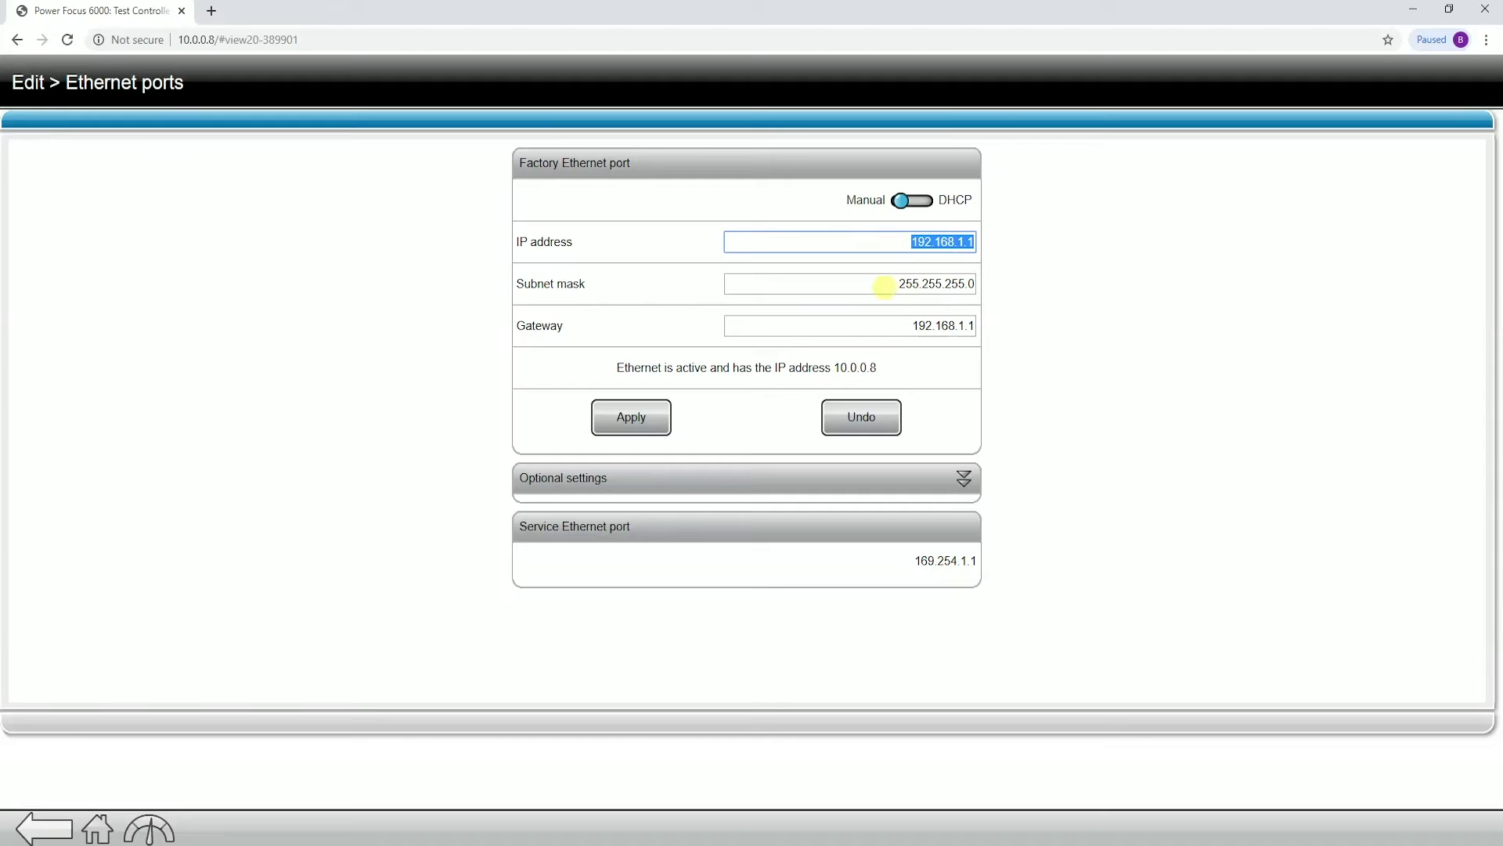
left_click(1074, 271)
double_click(868, 280)
double_click(889, 326)
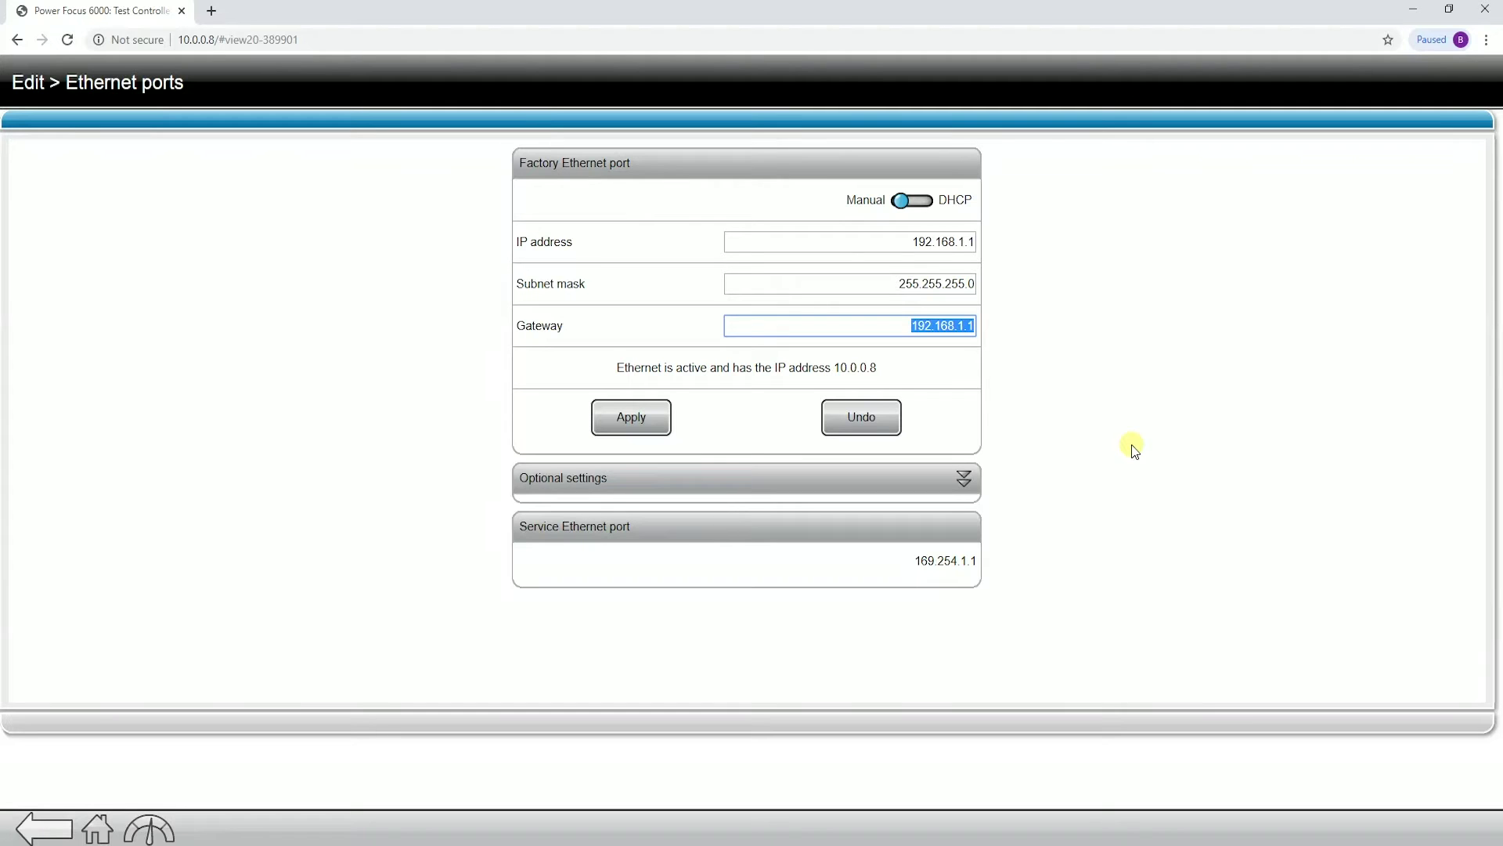
left_click(864, 416)
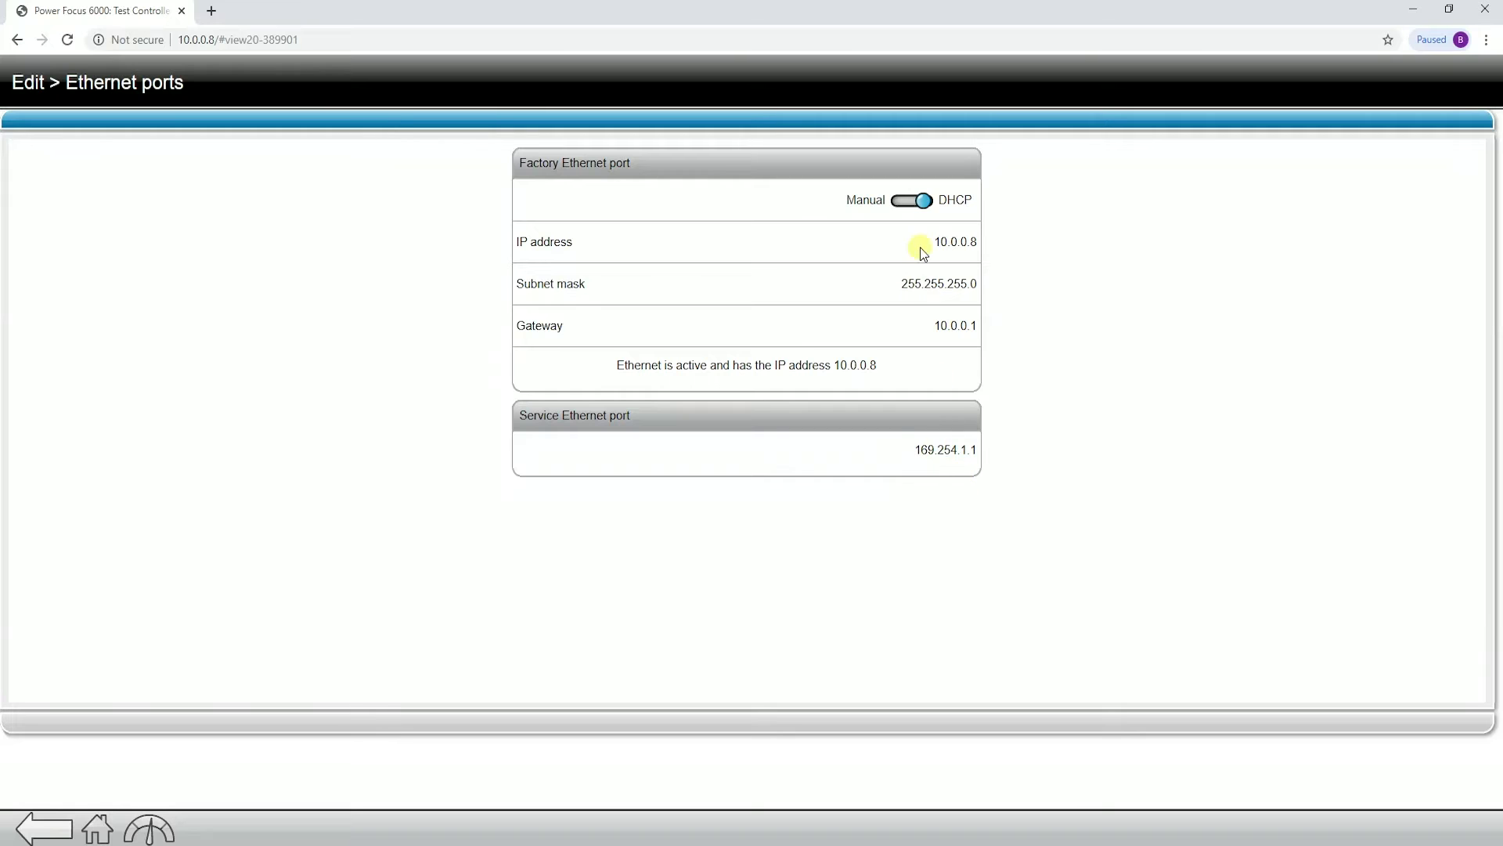
- Review the optional DNS and domain settings under manual addressing, restore DHCP on the factory port, and return to the settings
left_click(910, 203)
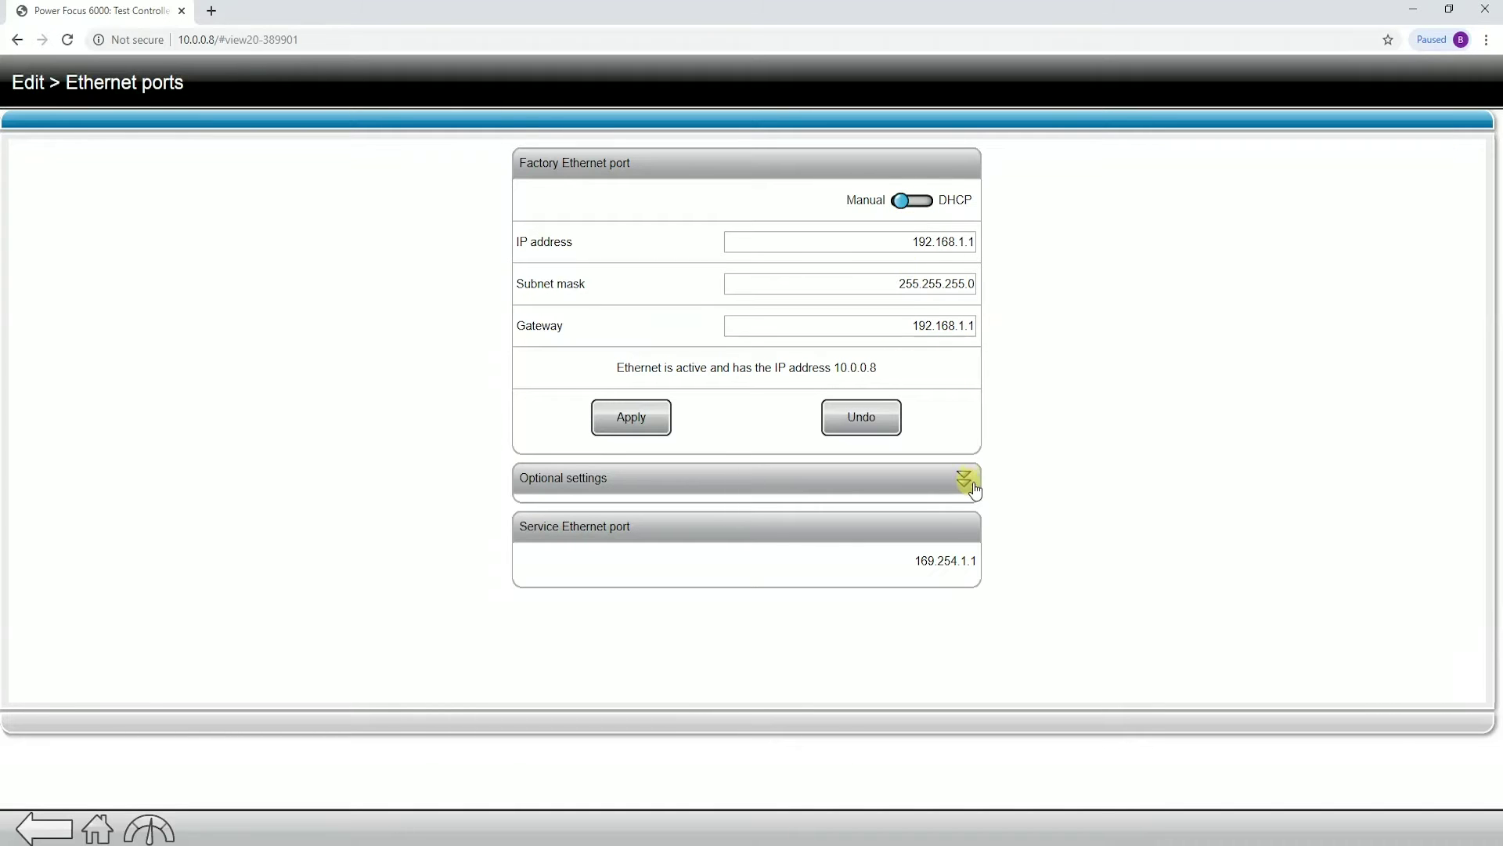
left_click(969, 484)
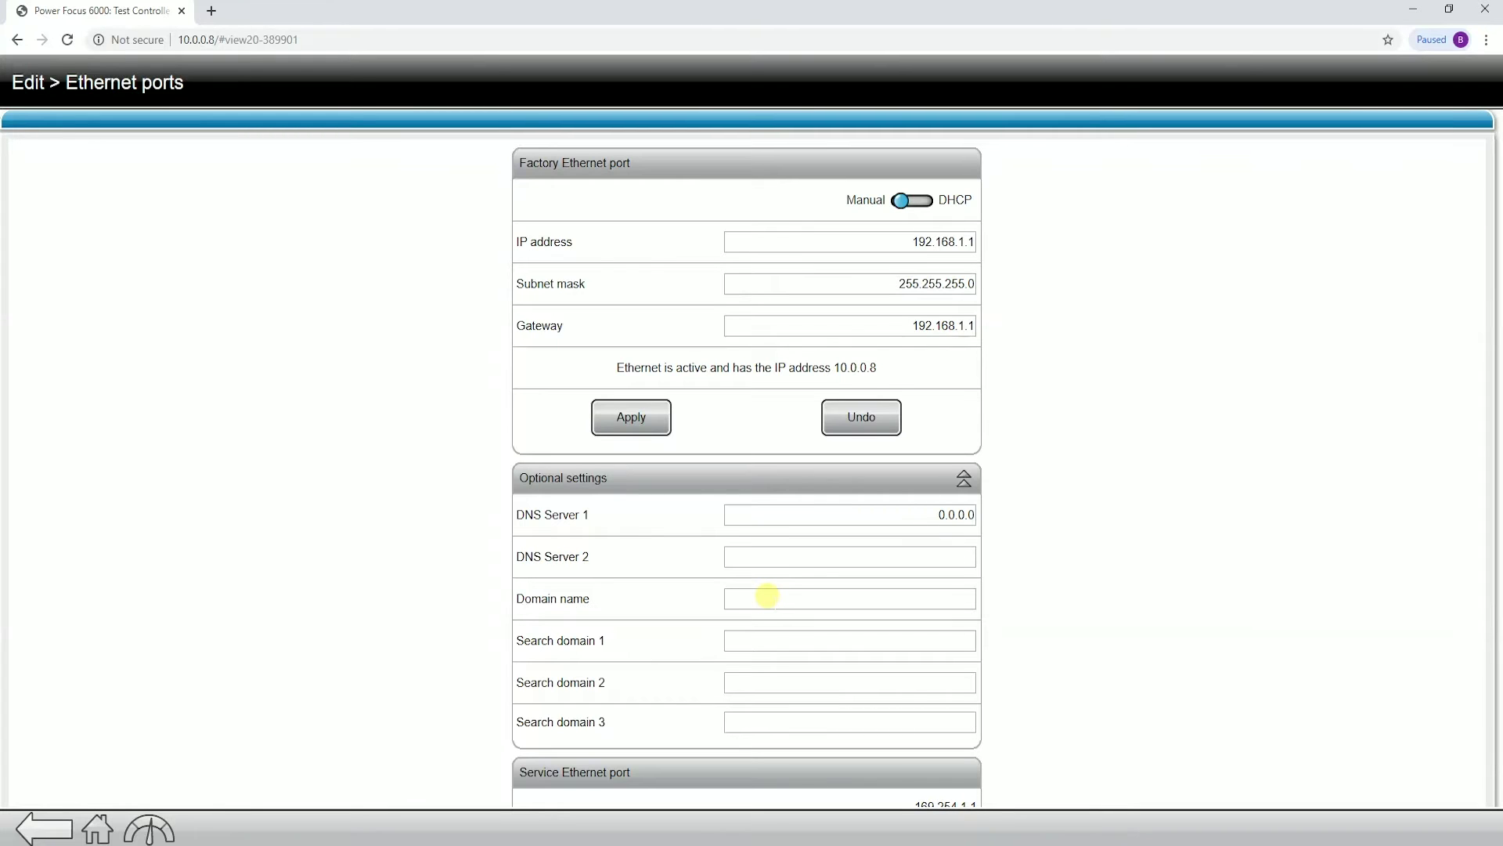
left_click(909, 202)
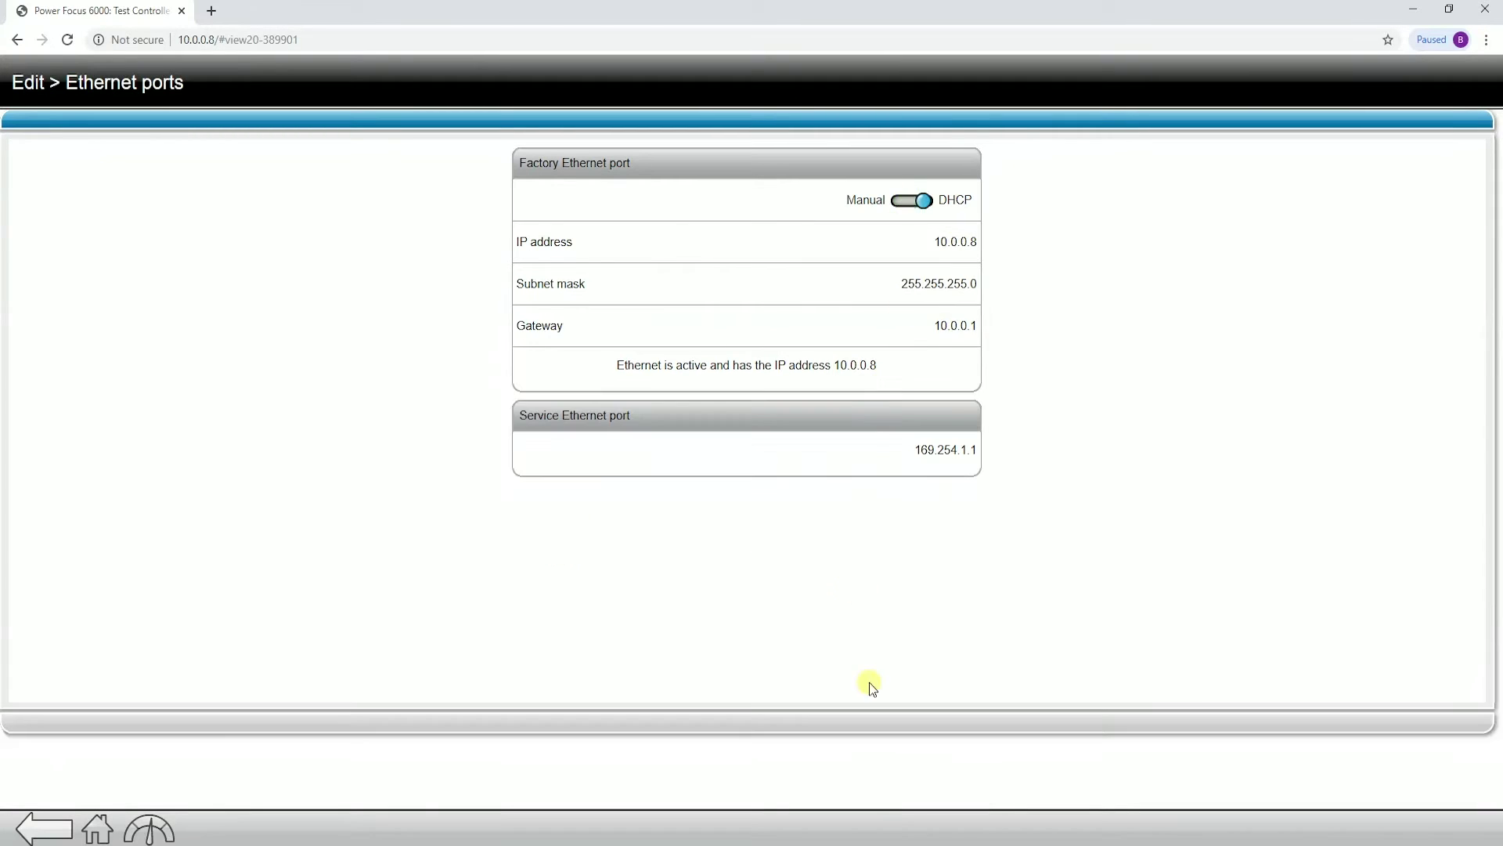
left_click(48, 826)
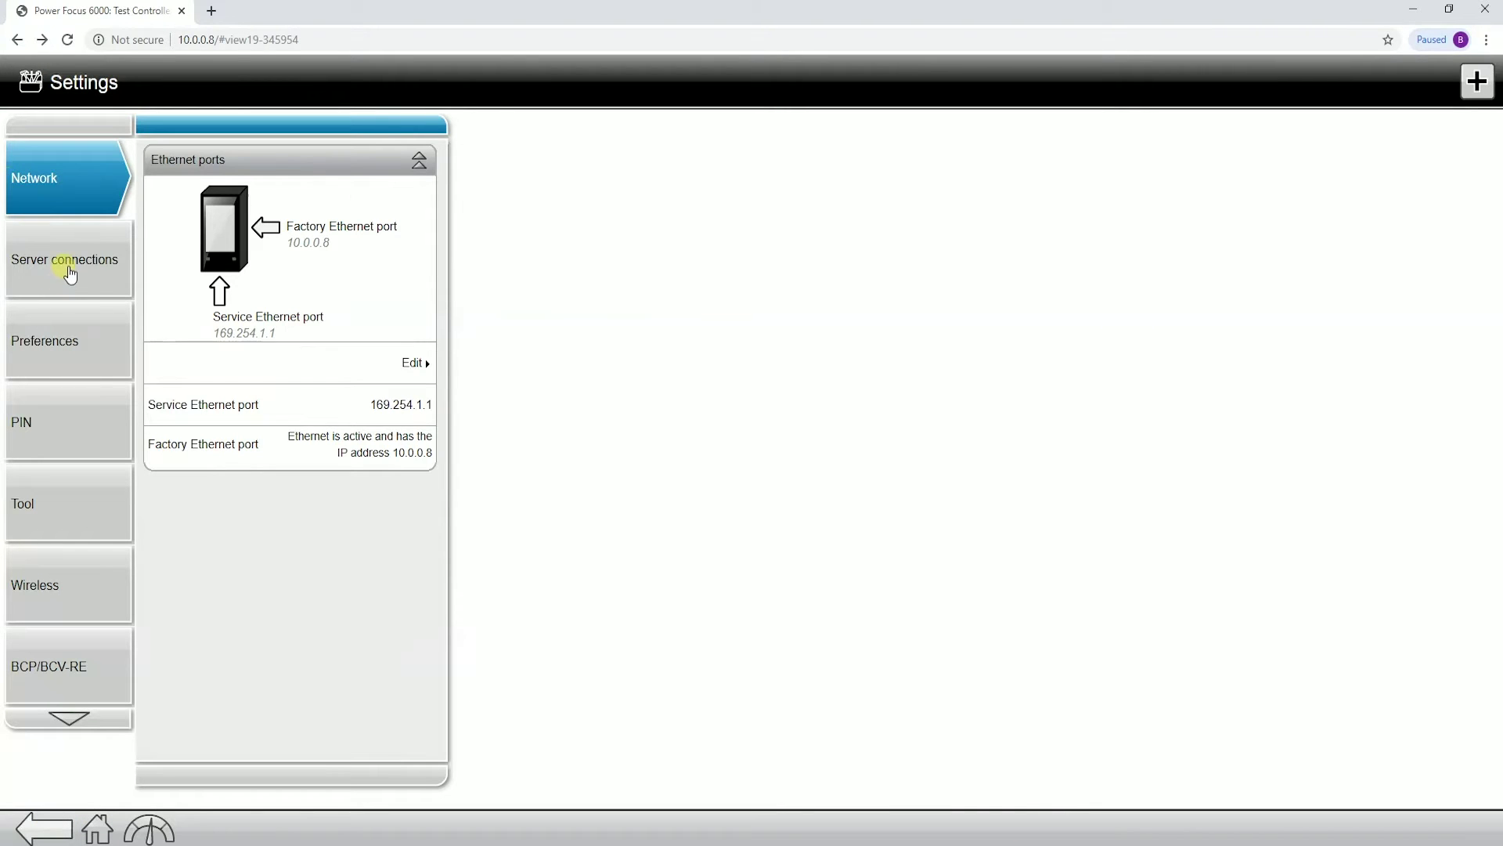
- Examine the server port and host fields for the ToolsTalk, ToolsNet and Atlas Copco license manager connections
left_click(69, 274)
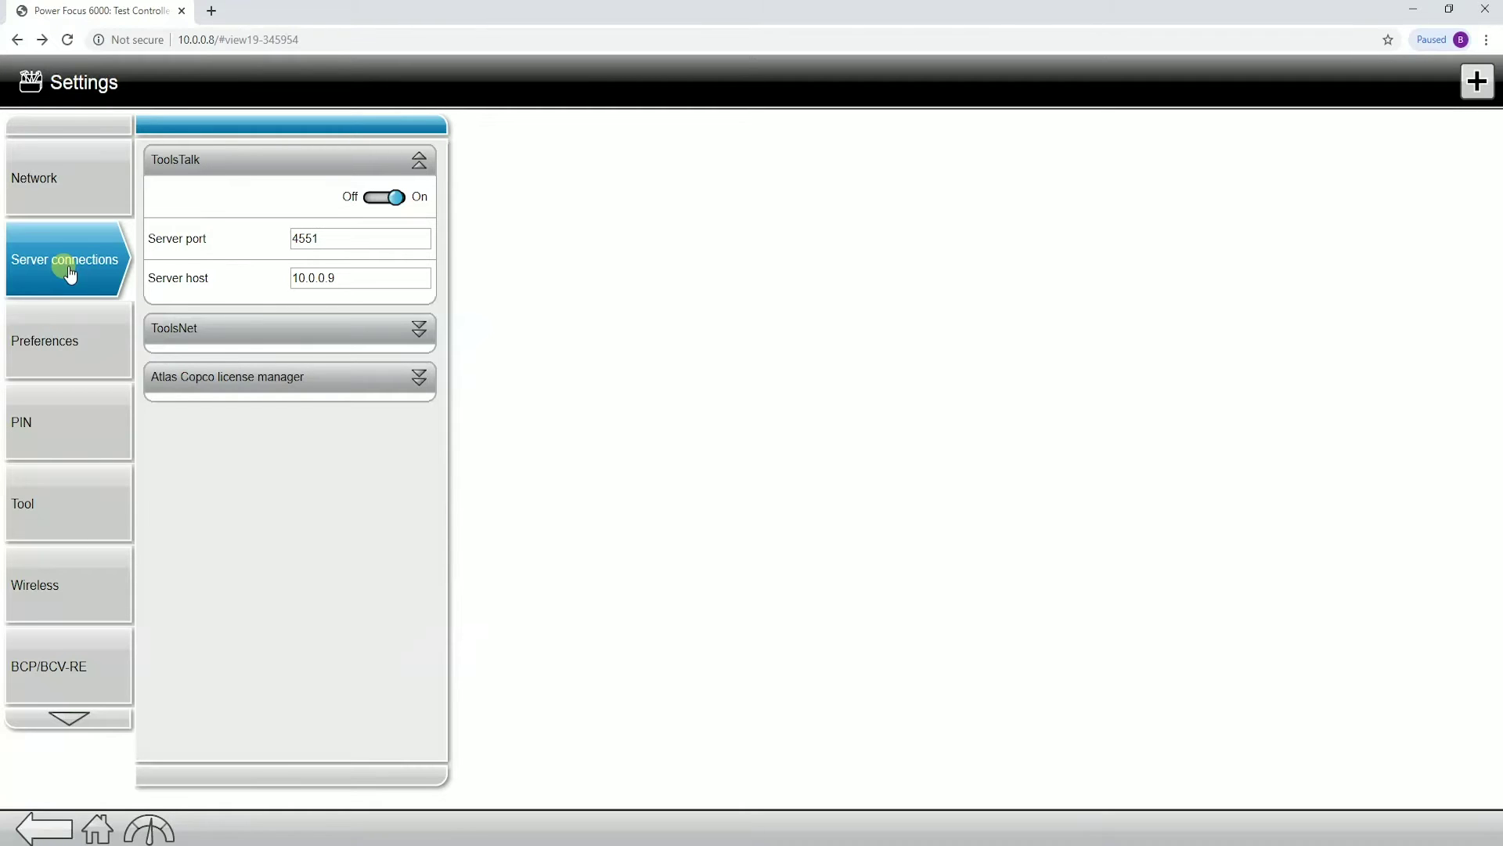
left_click(419, 328)
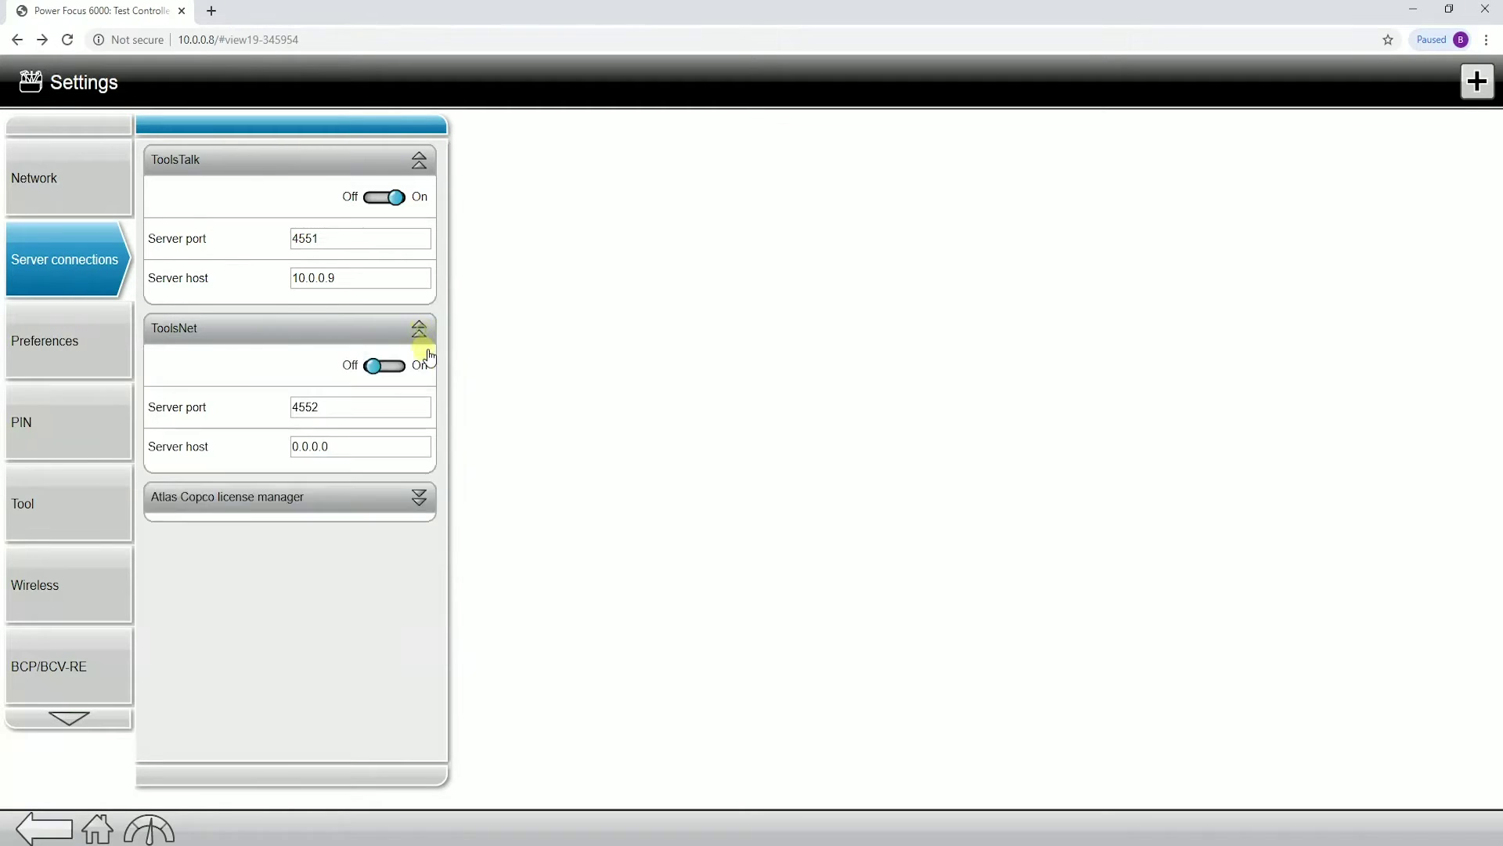
left_click(418, 492)
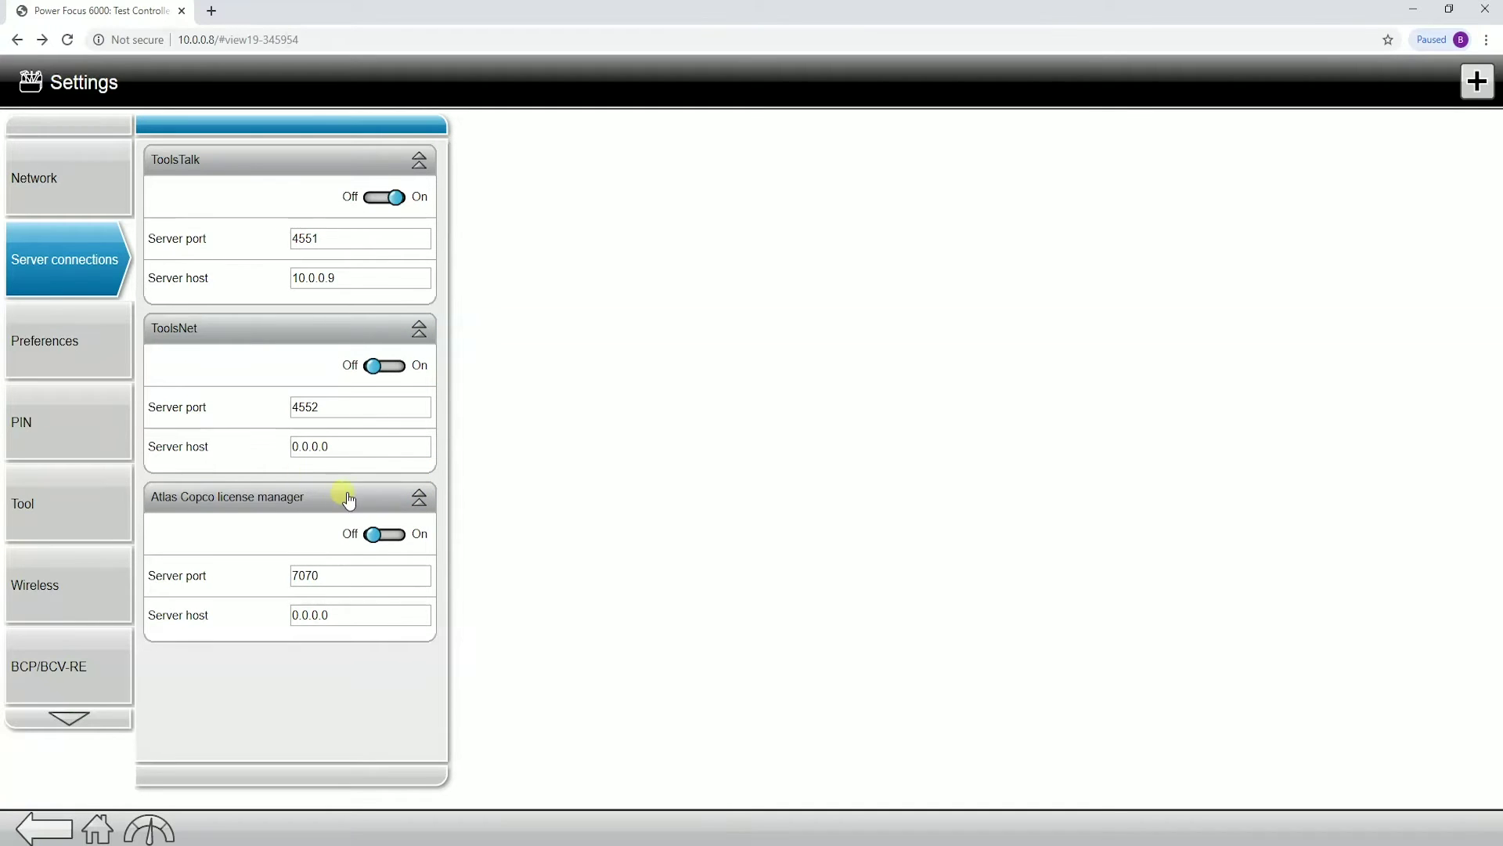
left_click(357, 276)
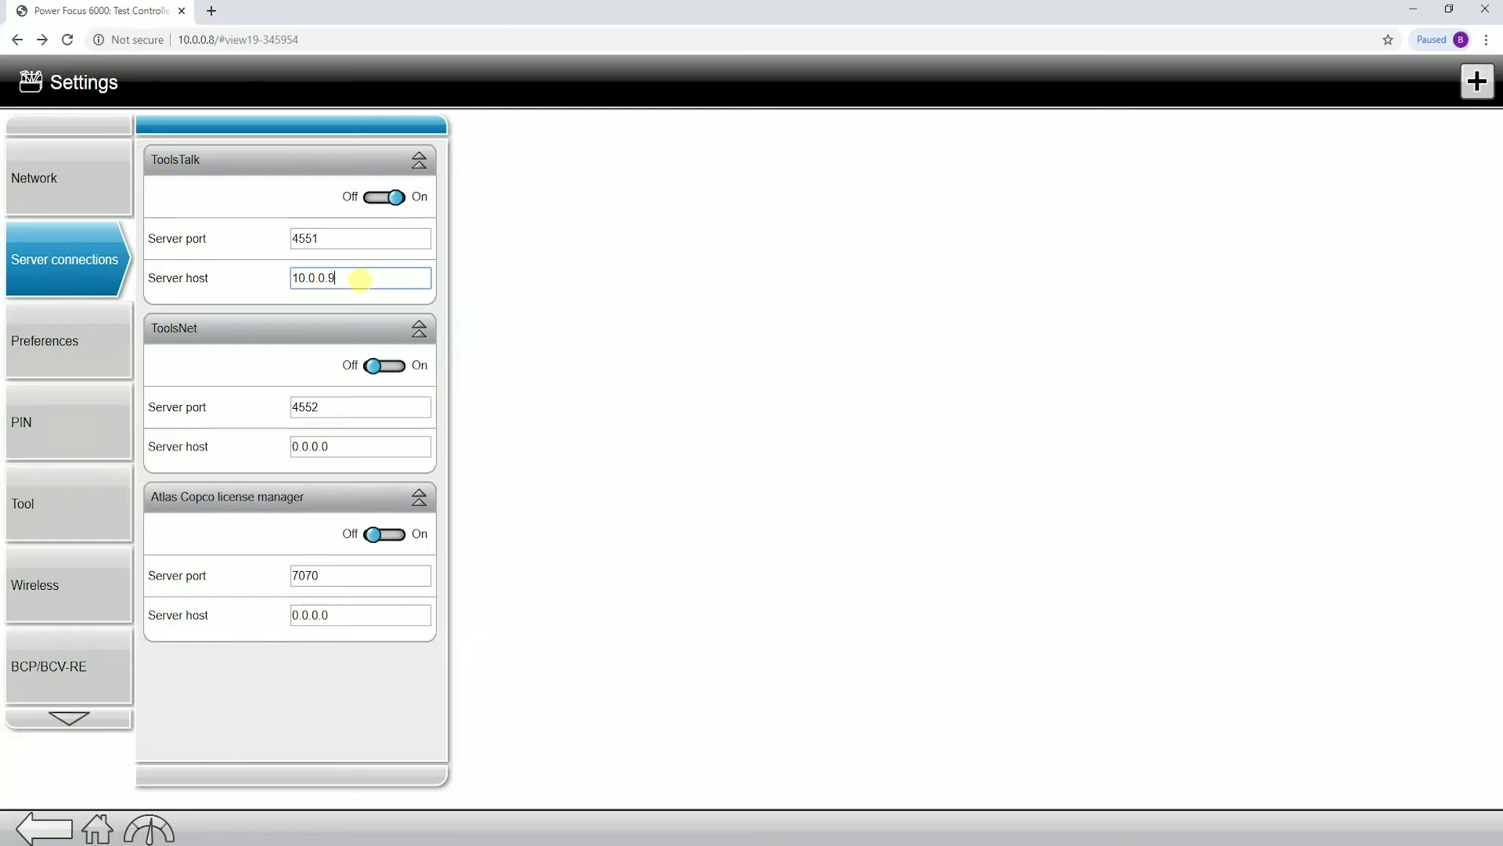
double_click(357, 277)
left_click(357, 277)
left_click_drag(345, 444, 251, 440)
left_click(336, 446)
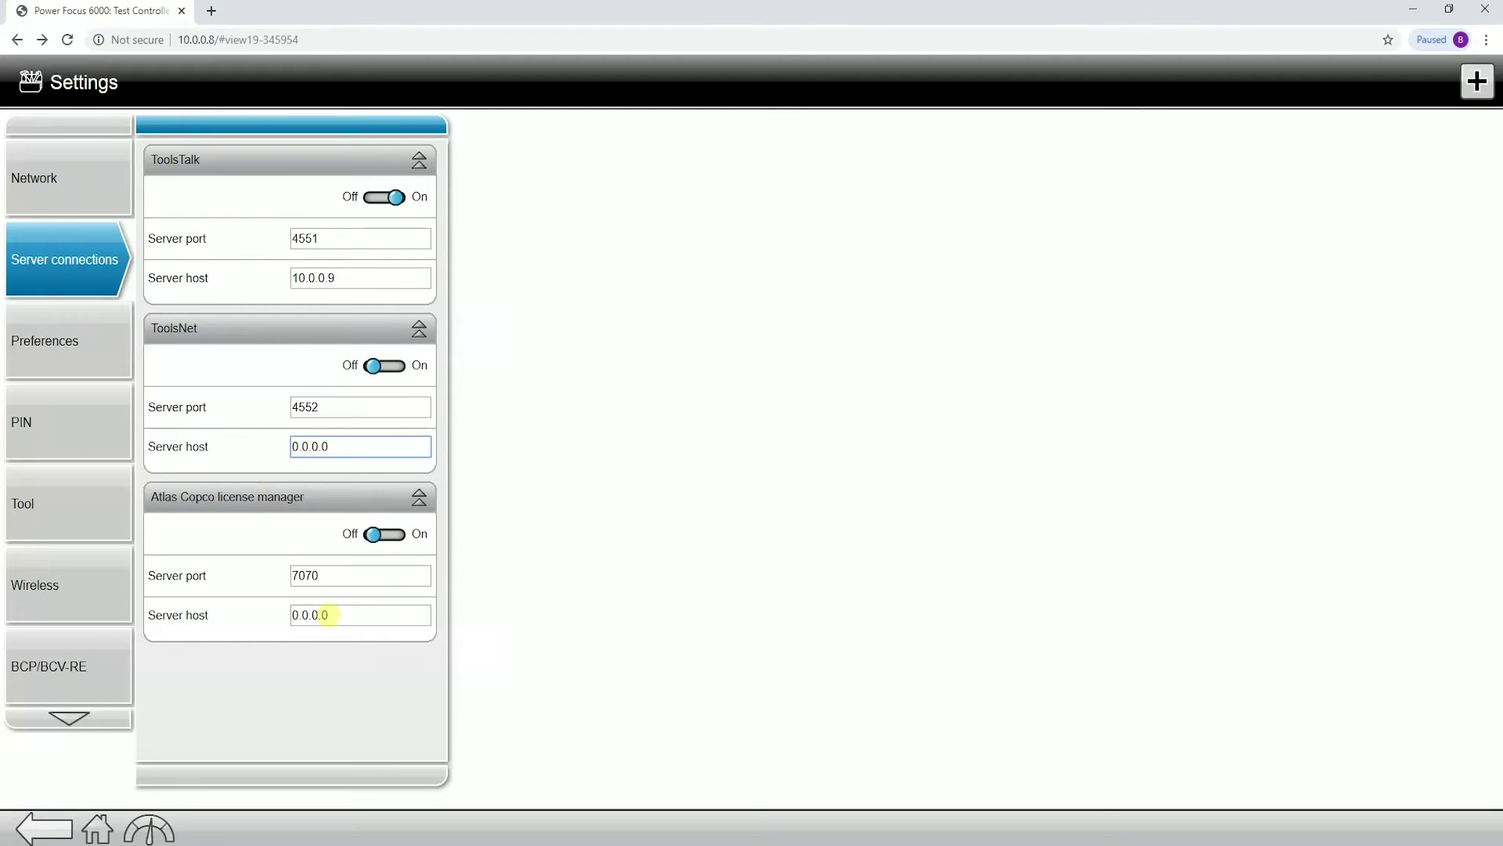
left_click(364, 616)
left_click_drag(364, 616, 242, 613)
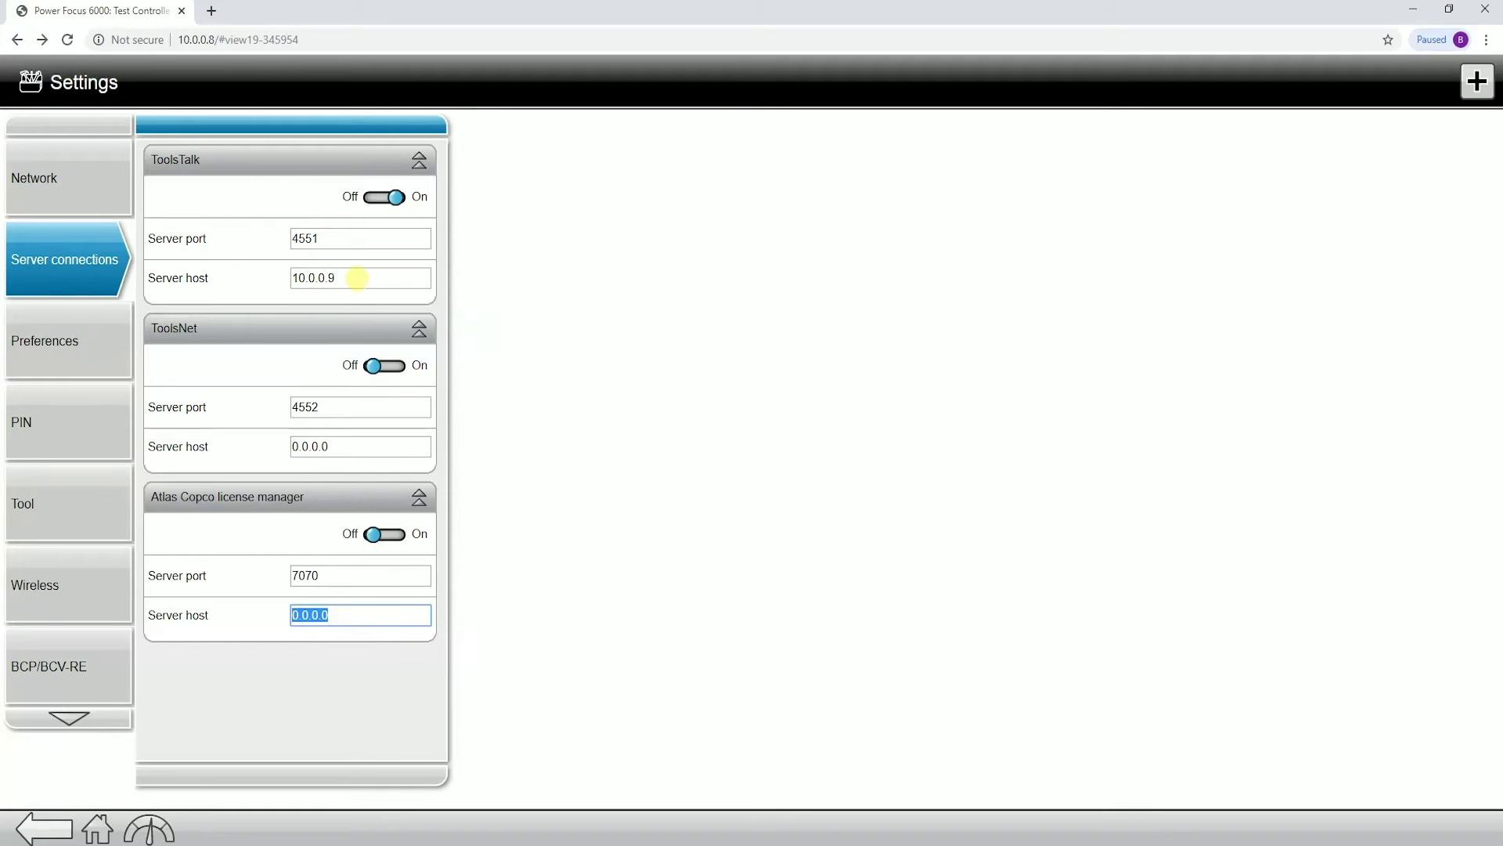
- Review the preference choices for date and time source, torque units and temperature units without changing them
left_click(63, 336)
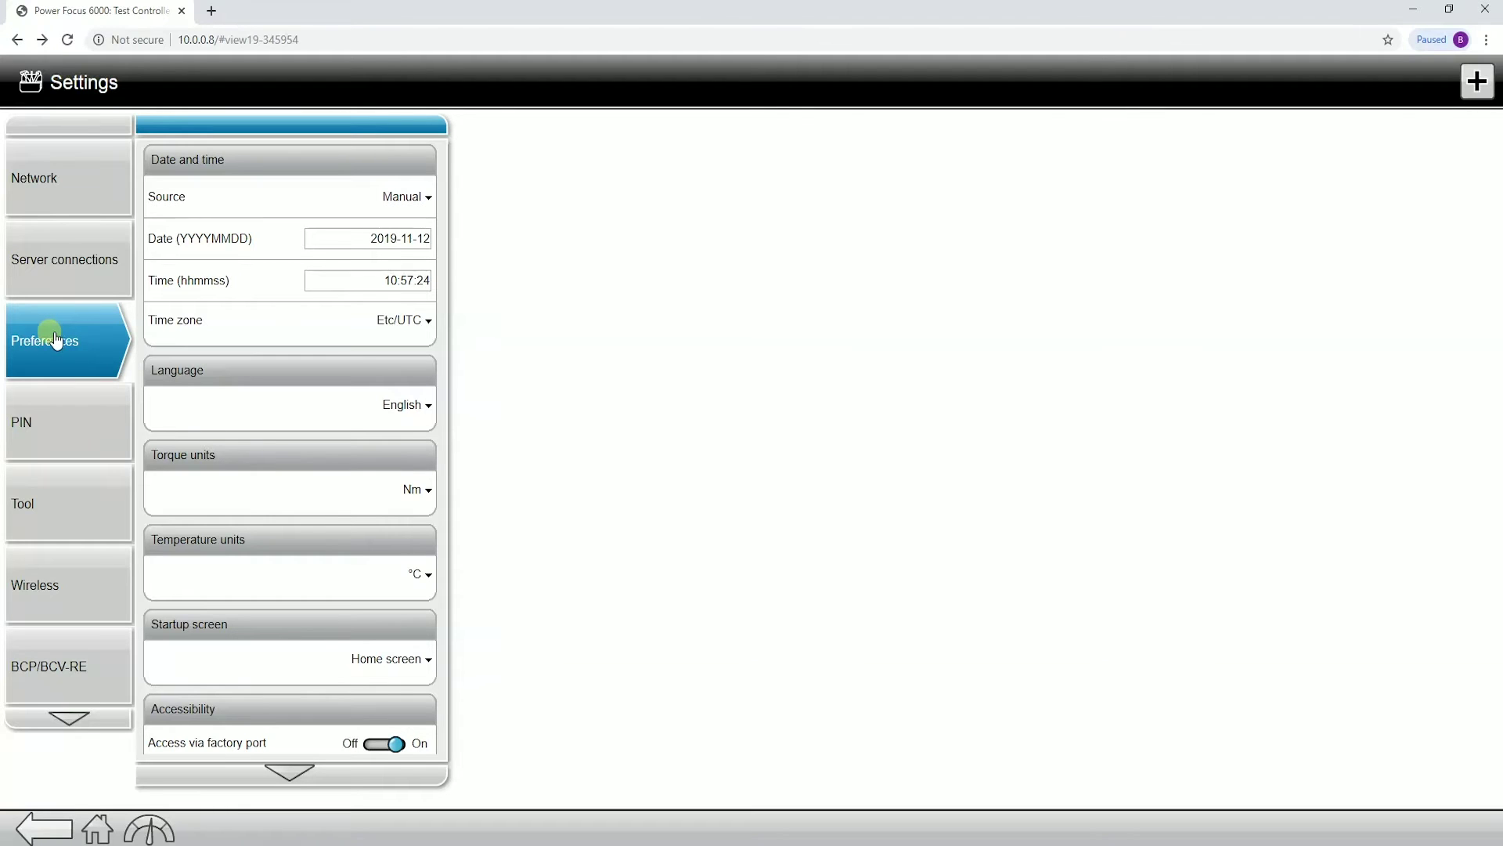
left_click(409, 197)
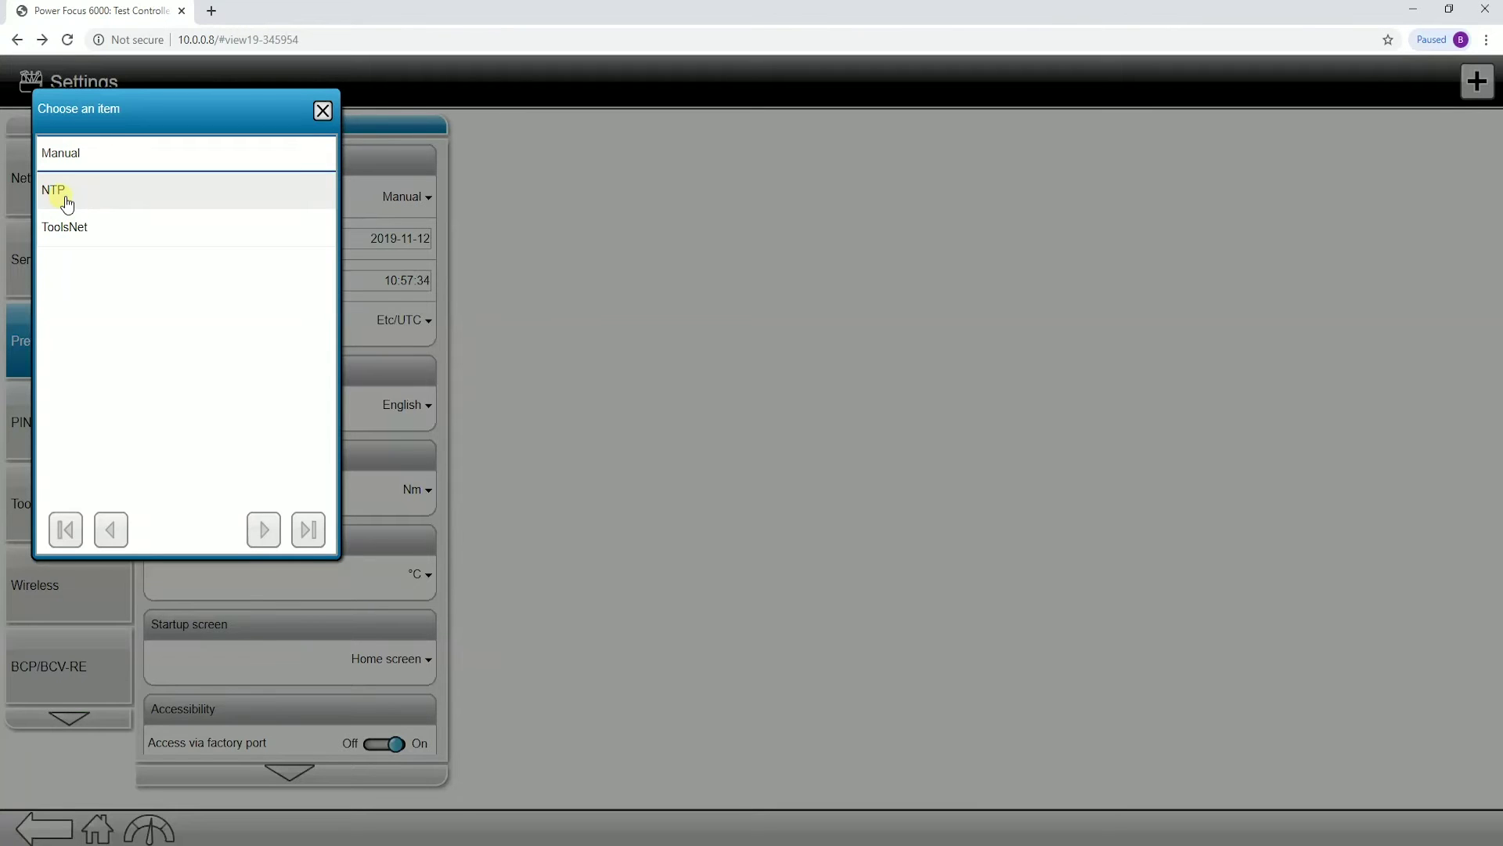
left_click(323, 111)
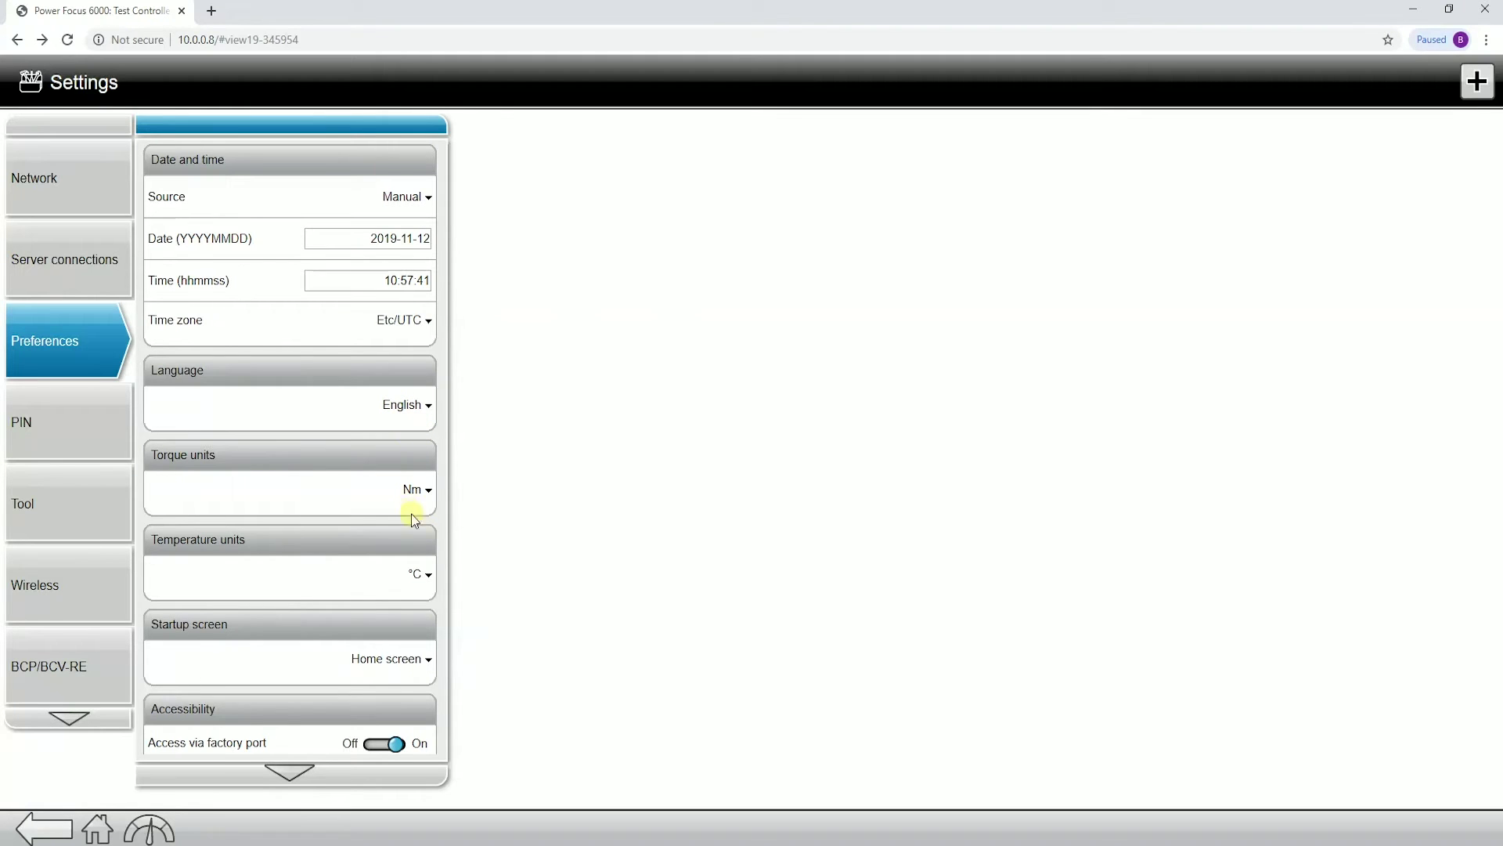
left_click(413, 488)
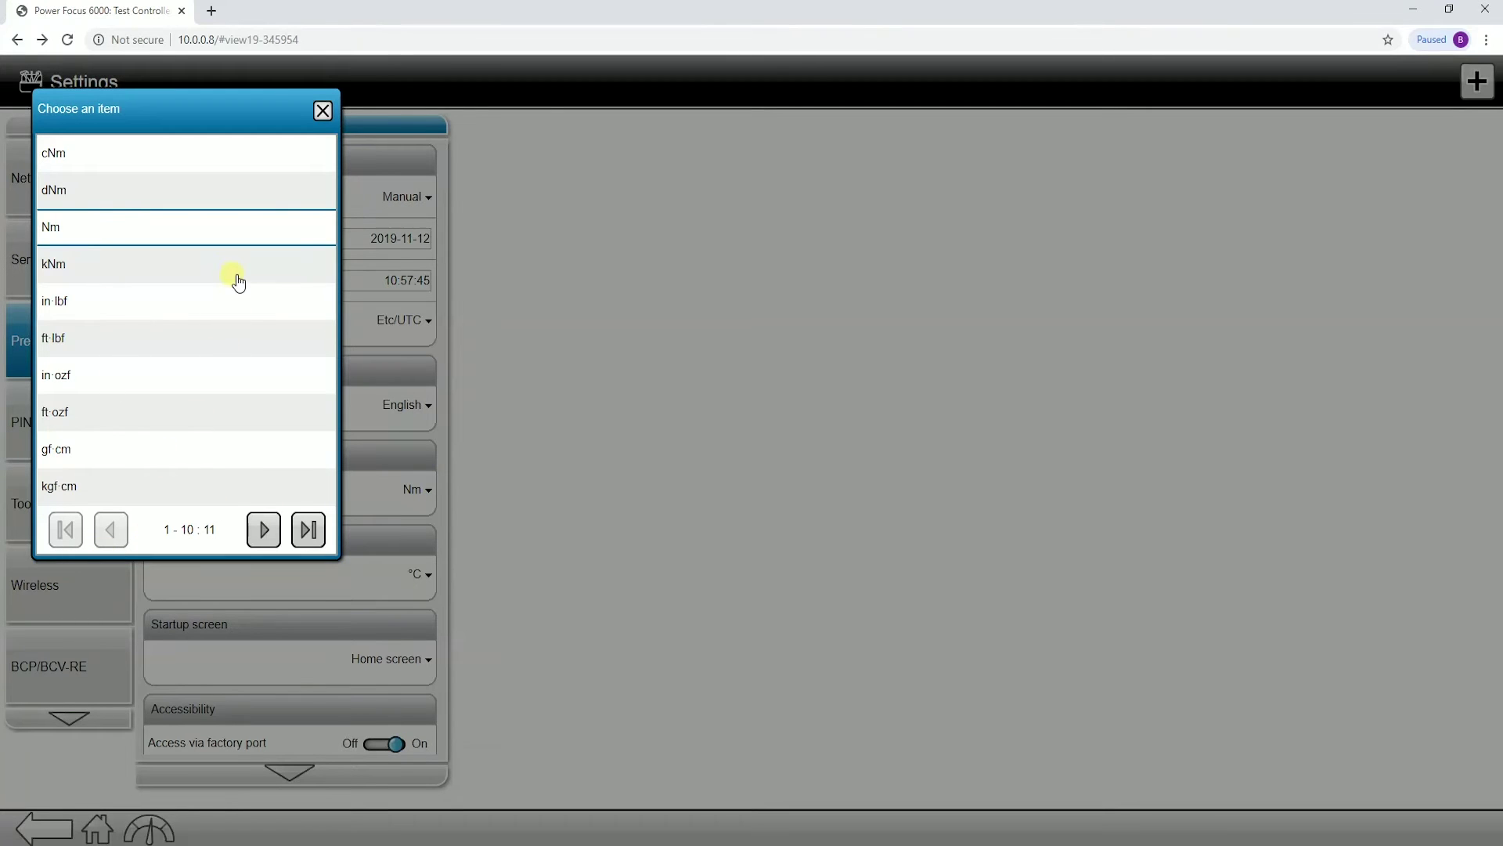
left_click(323, 111)
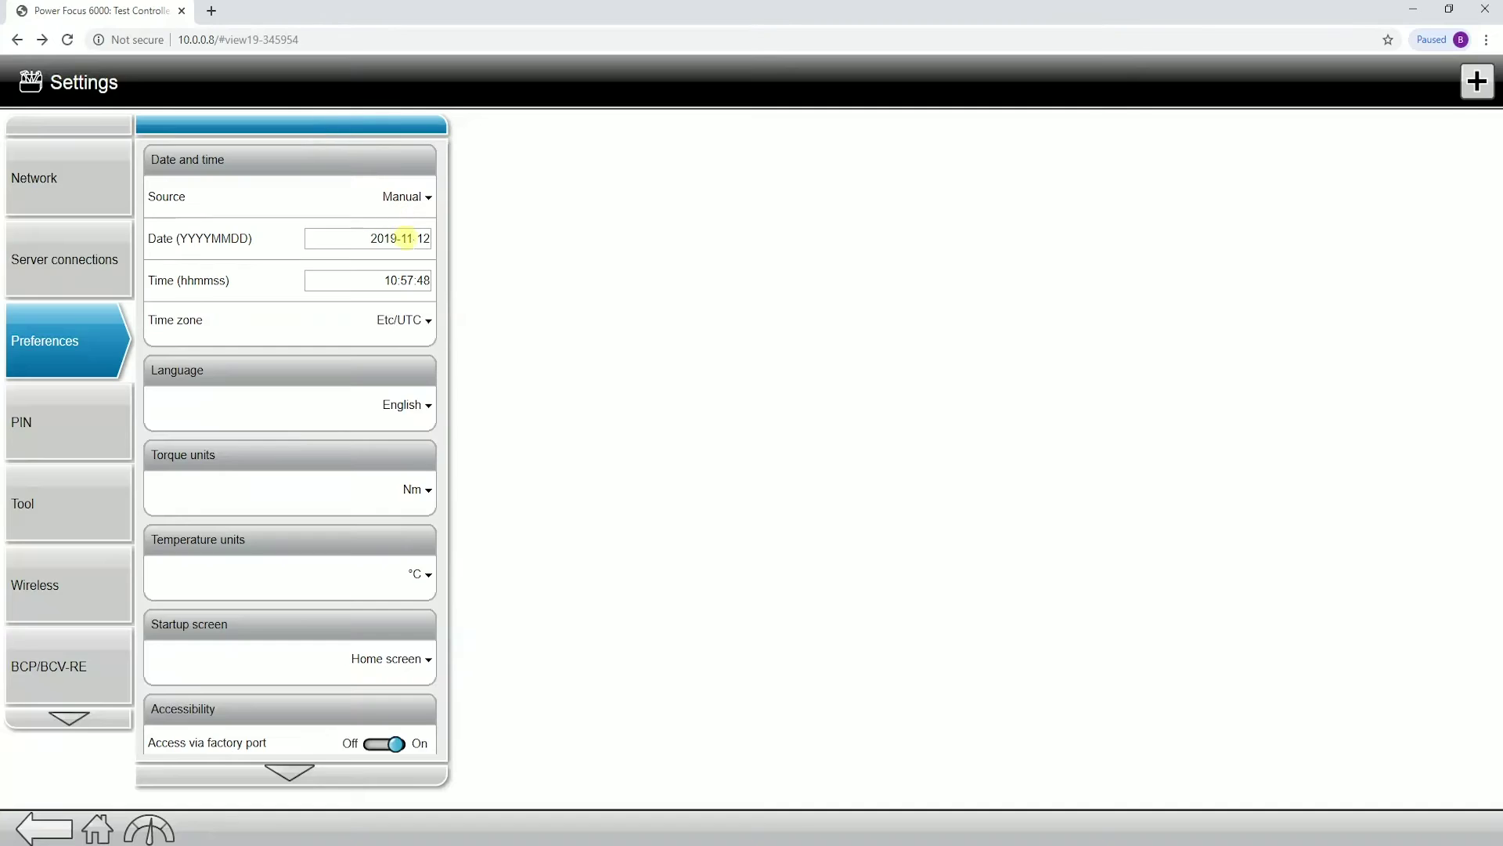
left_click(393, 578)
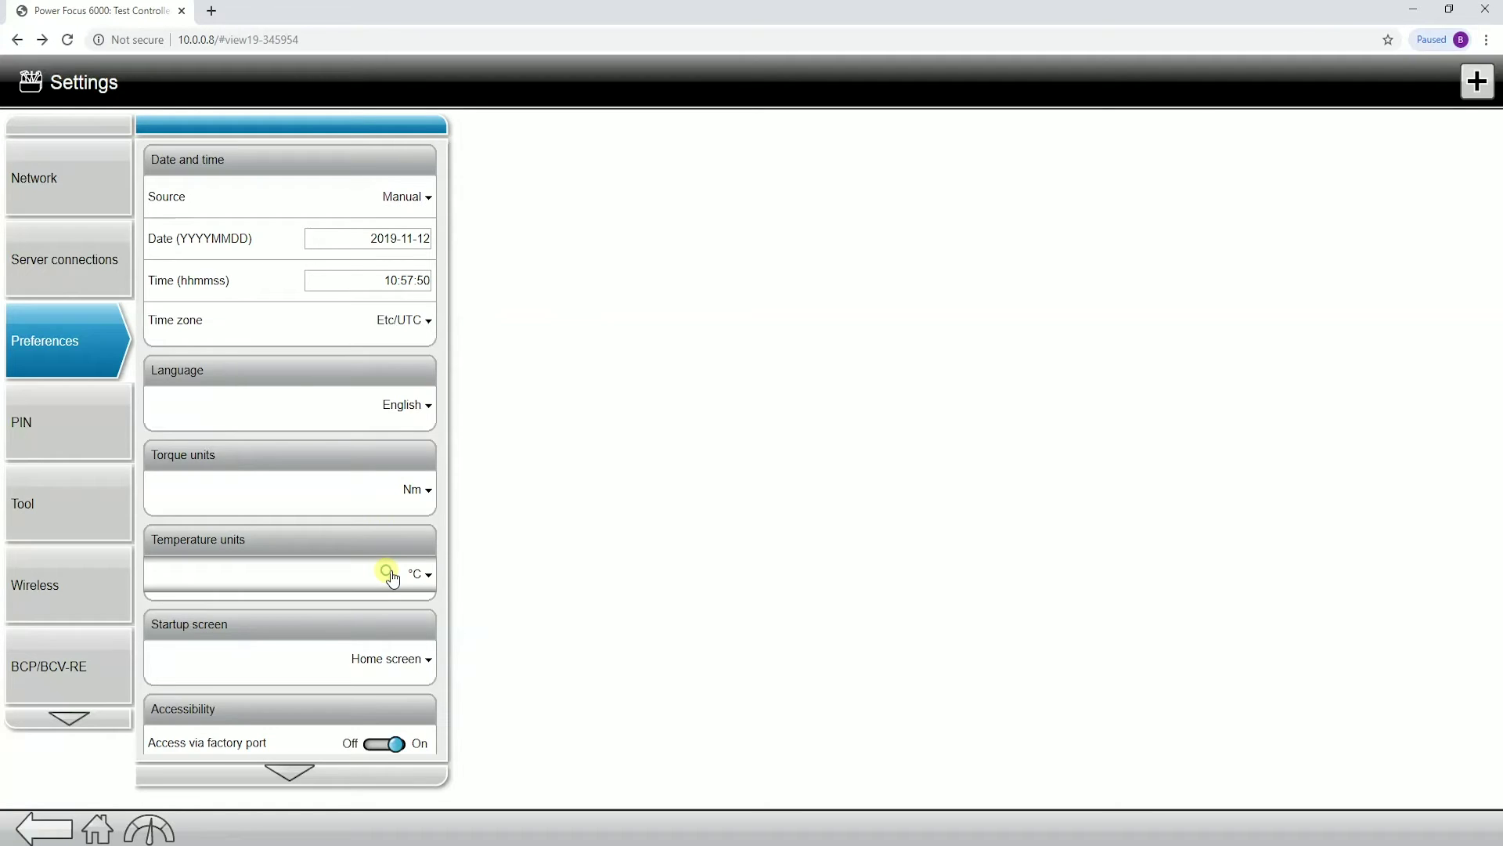
left_click(321, 112)
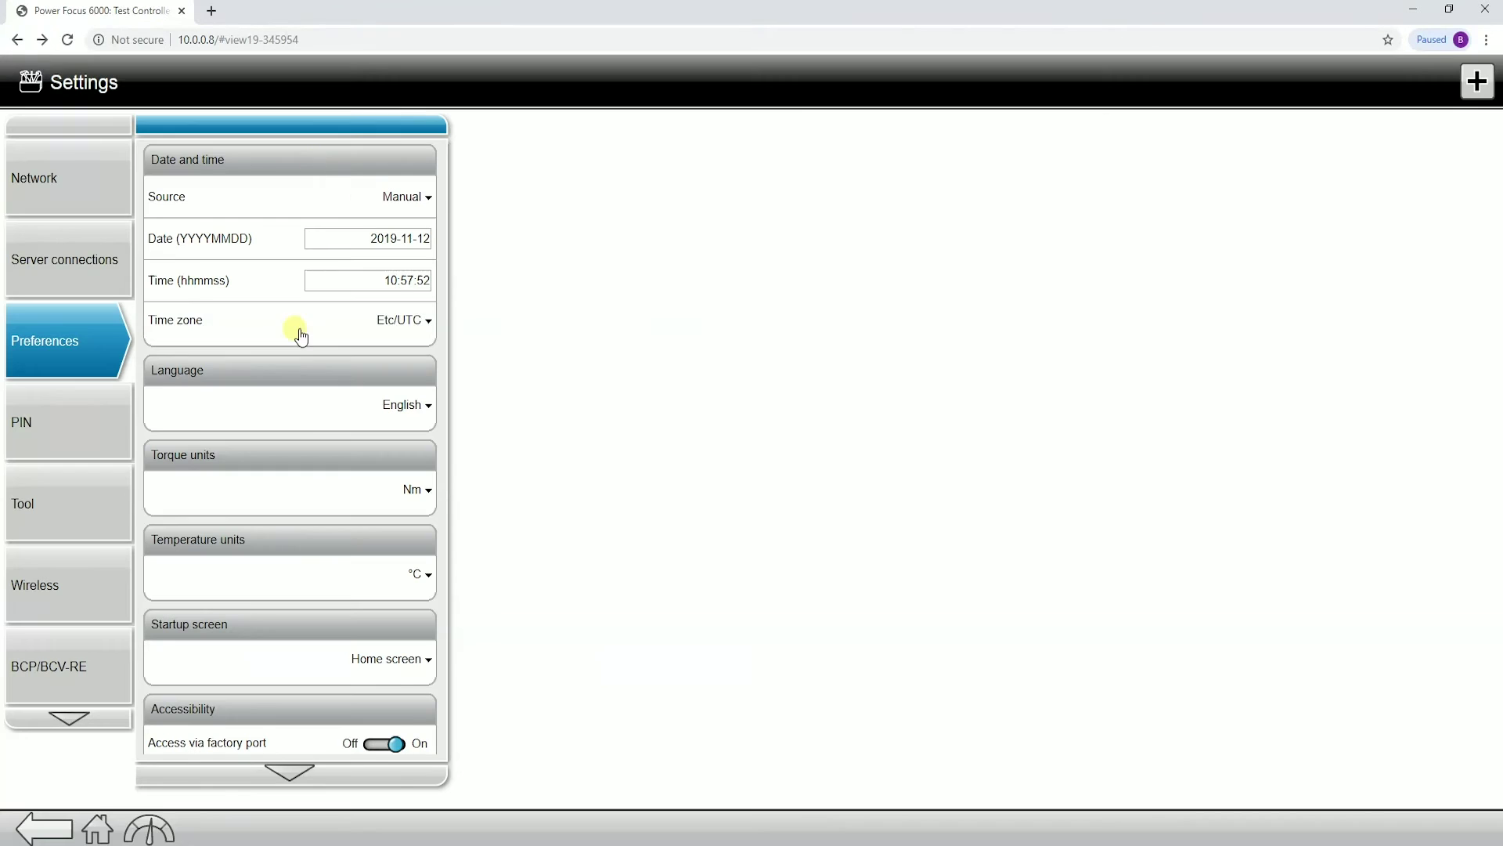
- Examine the startup screen choices and the factory port access option in the preferences
left_click(291, 775)
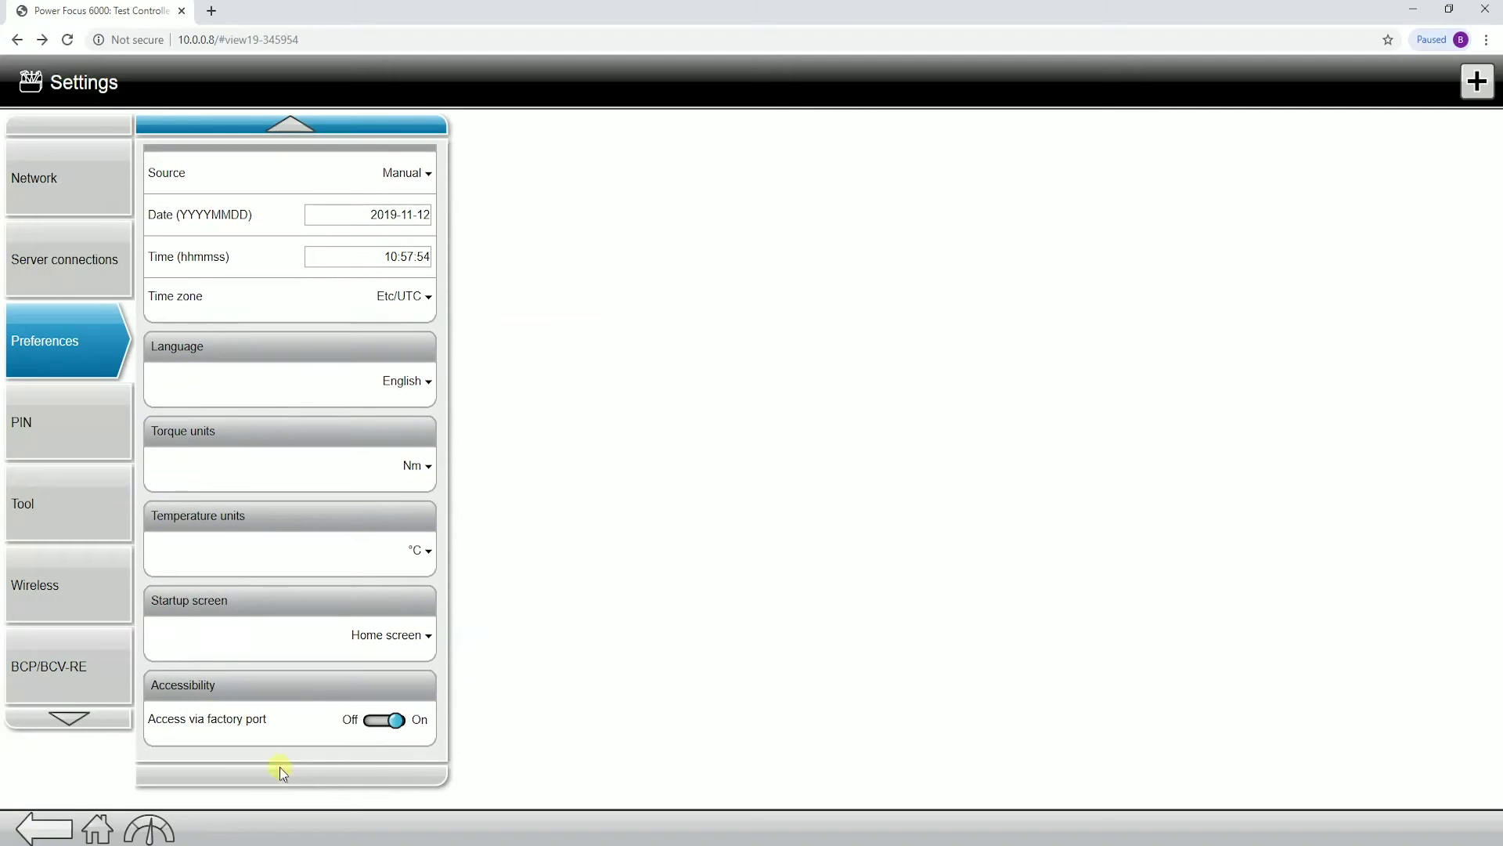
left_click(325, 641)
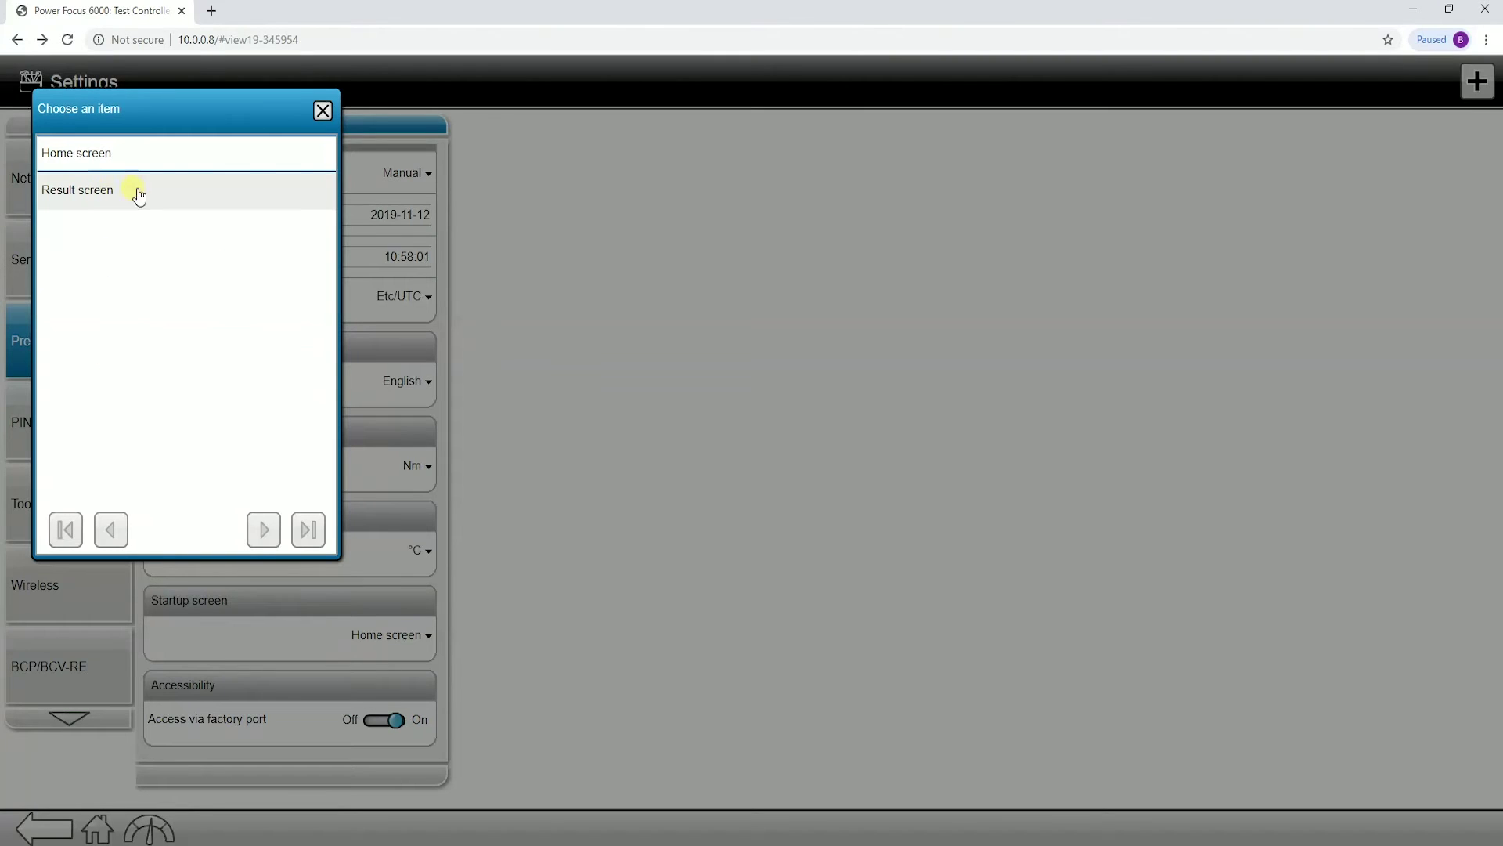
left_click(321, 110)
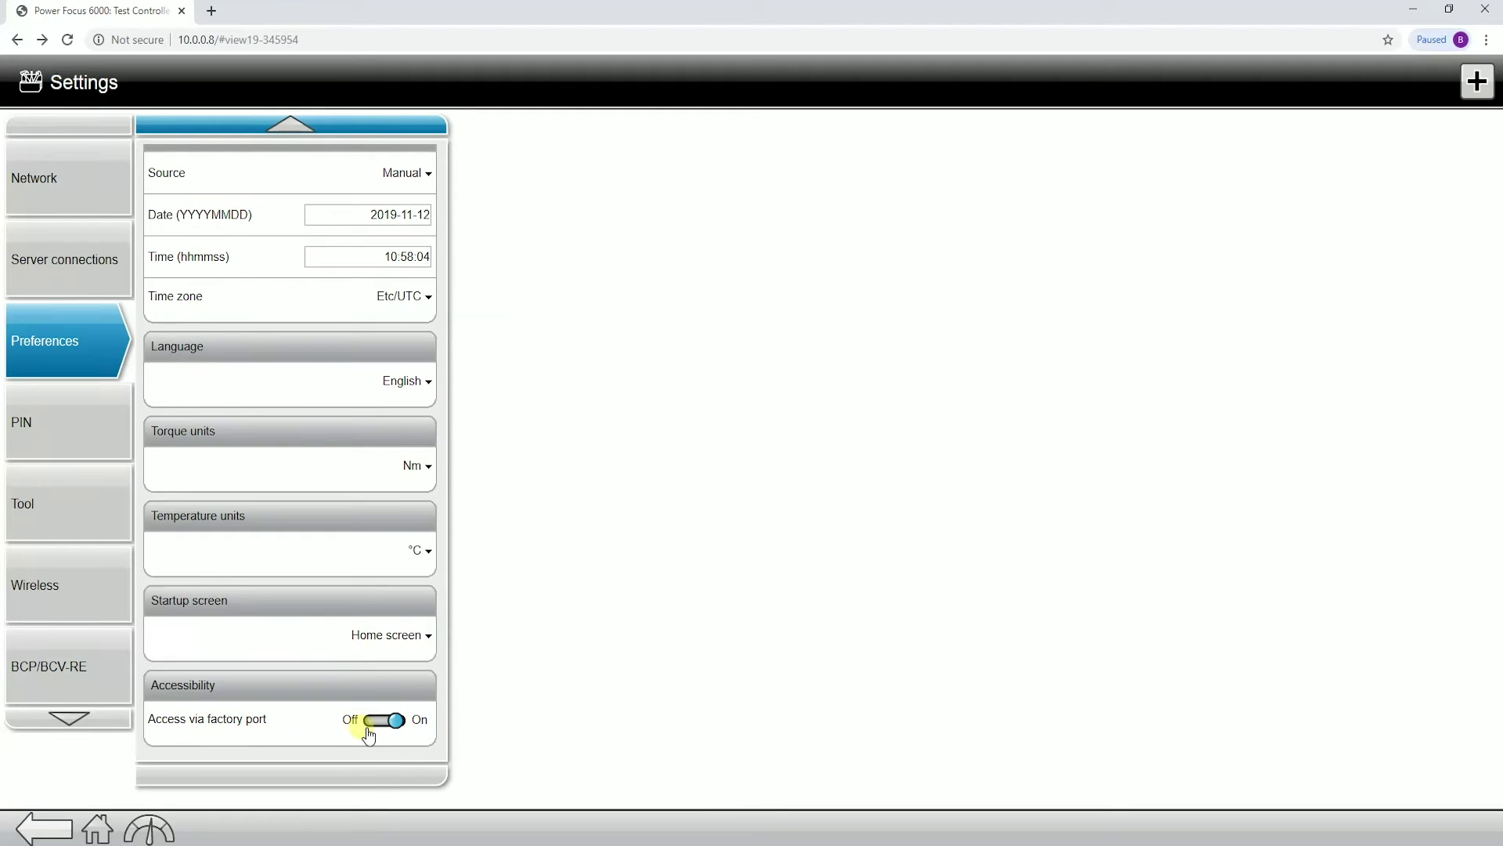
left_click(354, 35)
left_click(628, 381)
- In the PIN configuration, add a new user, enter the name Engineer and clear its PIN and confirmation fields
left_click(57, 432)
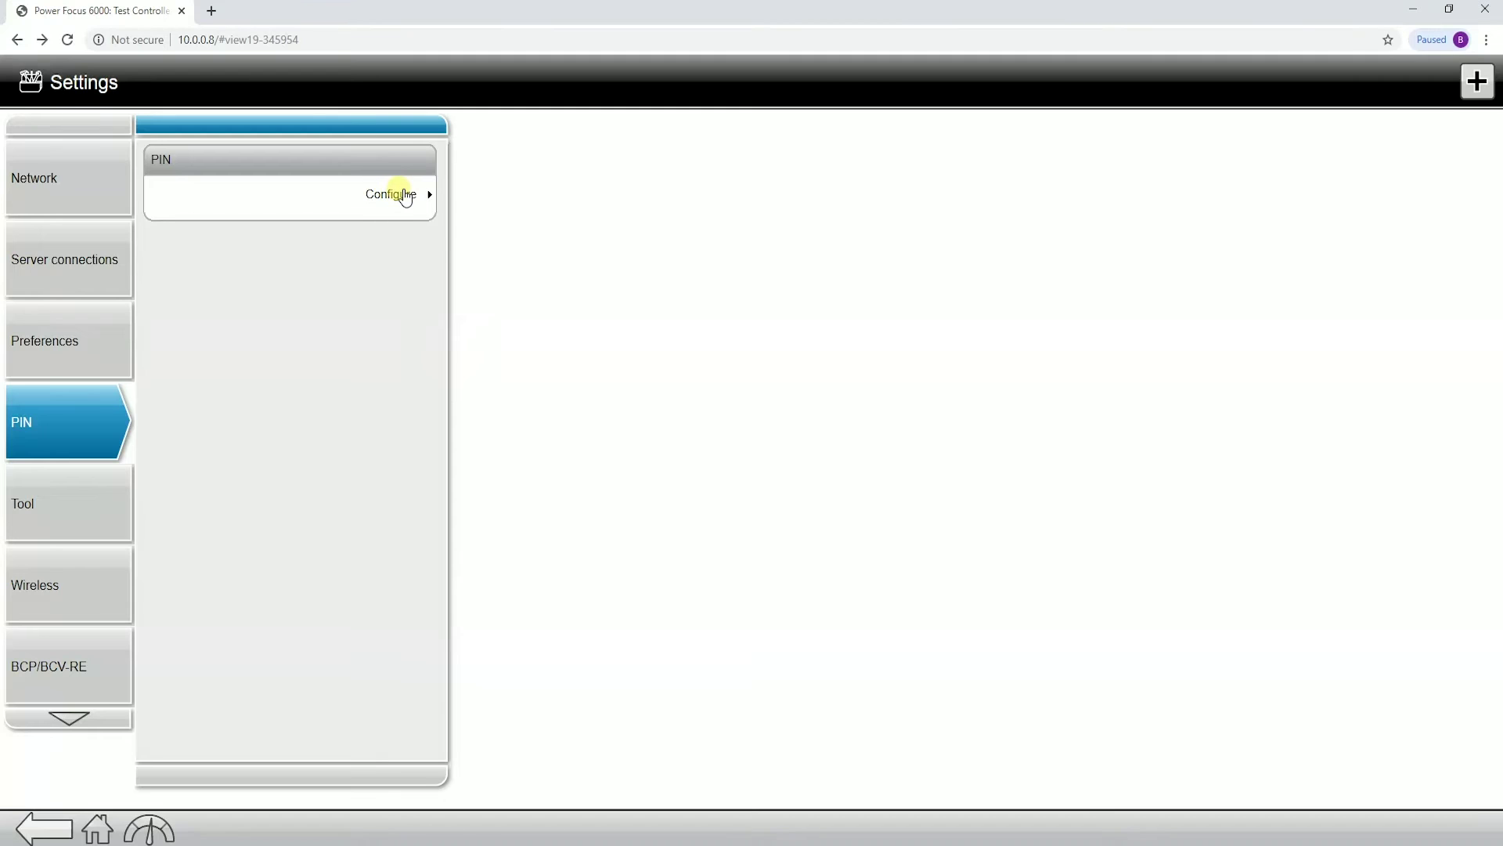
left_click(404, 193)
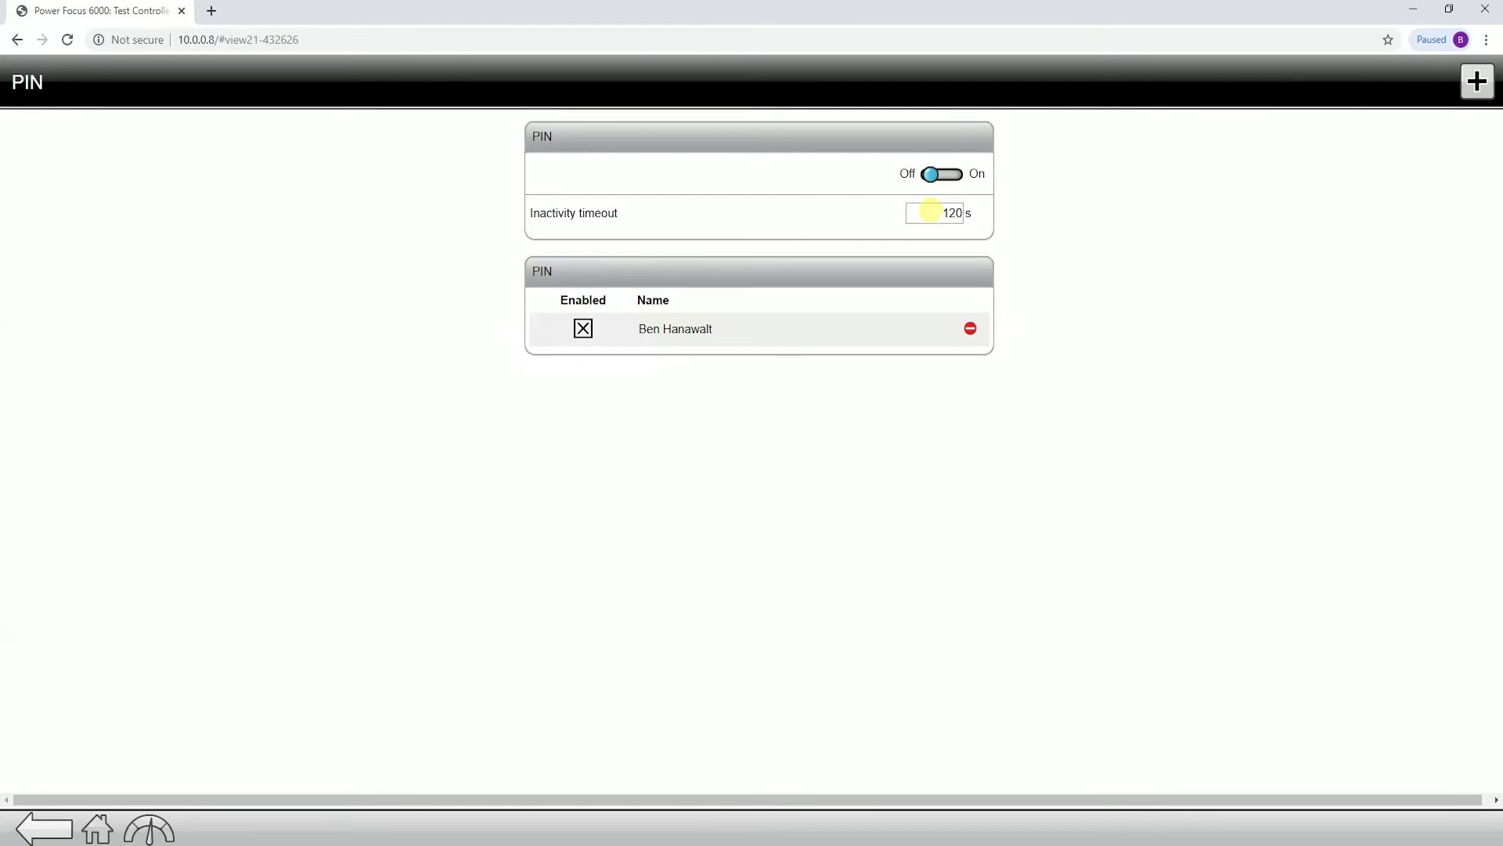
left_click(1475, 82)
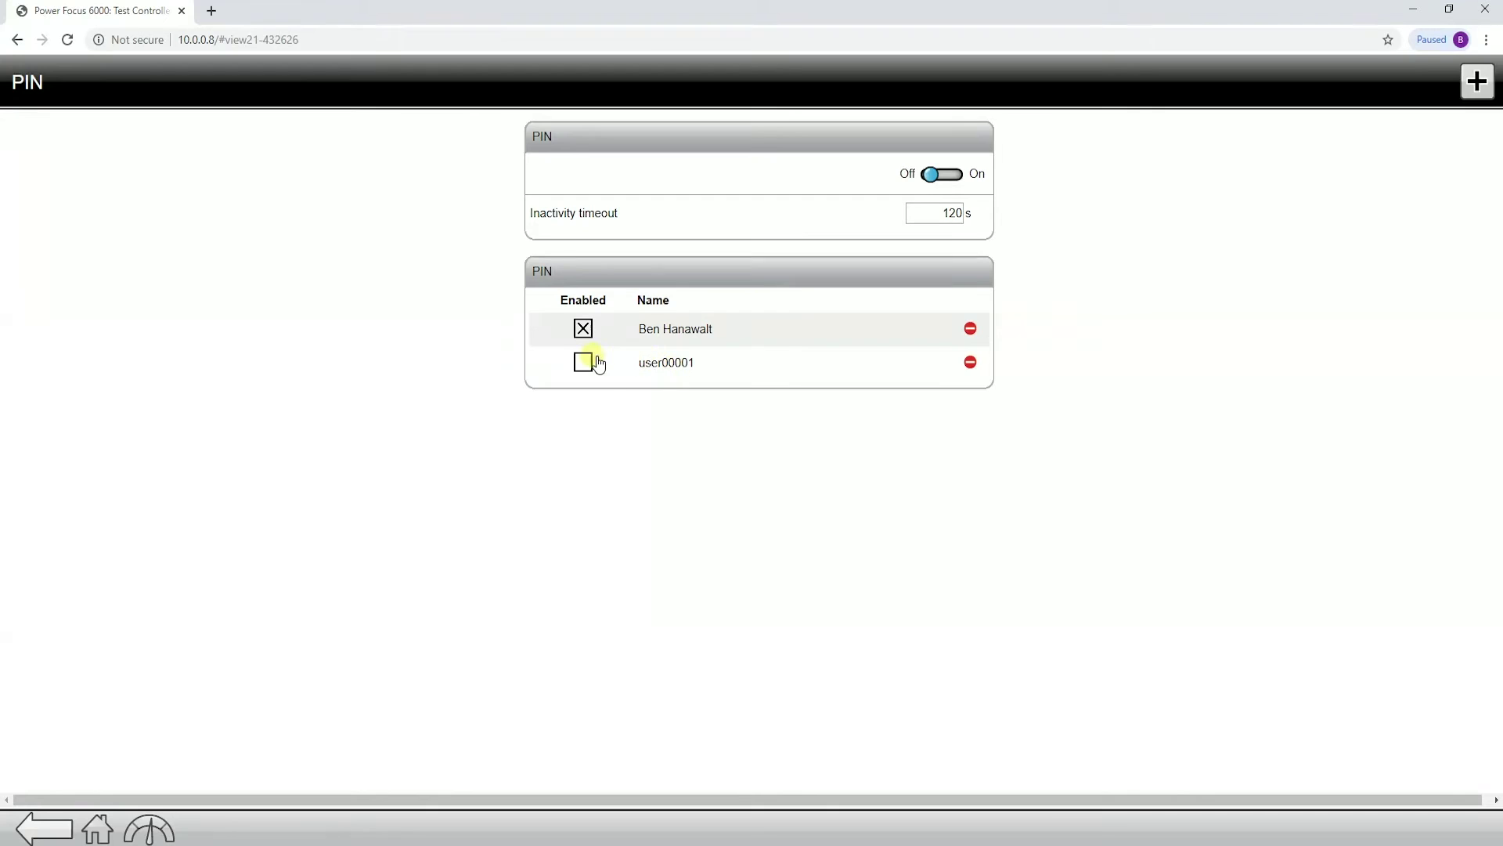
left_click(678, 362)
left_click(331, 631)
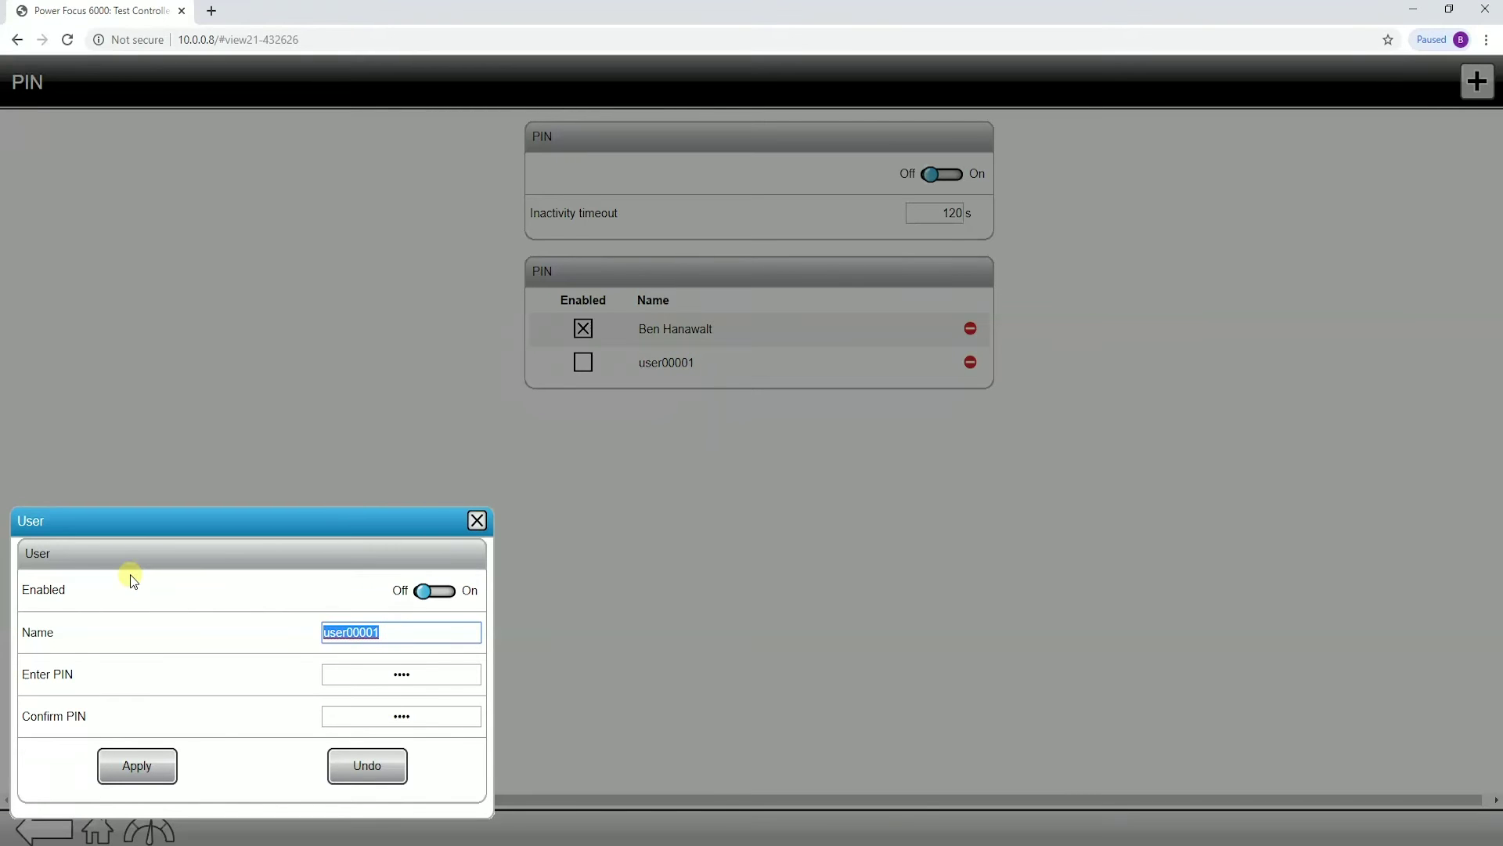
type("Engineer")
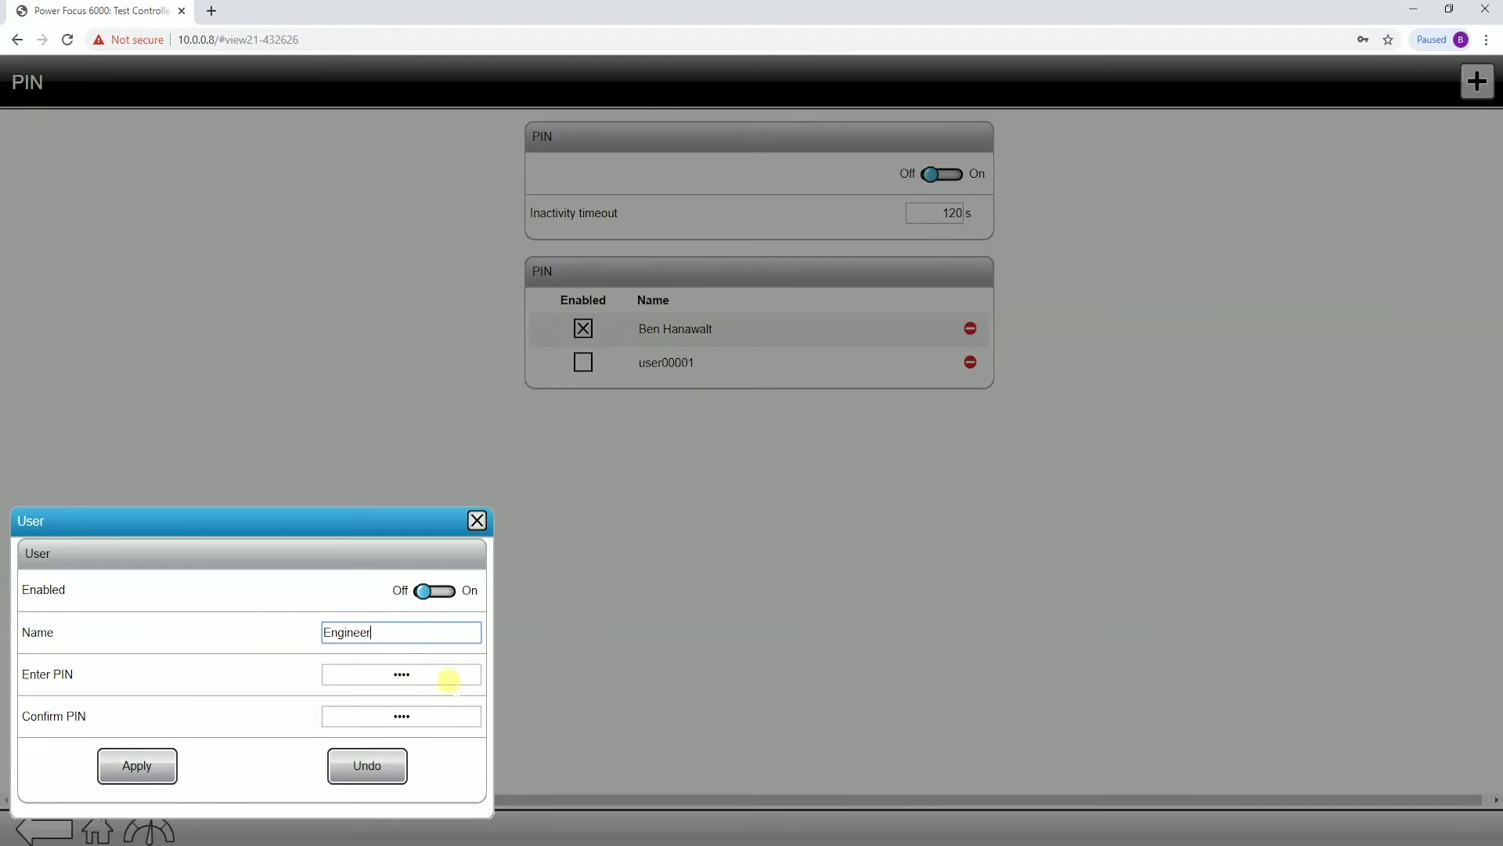
left_click(447, 677)
left_click(409, 715)
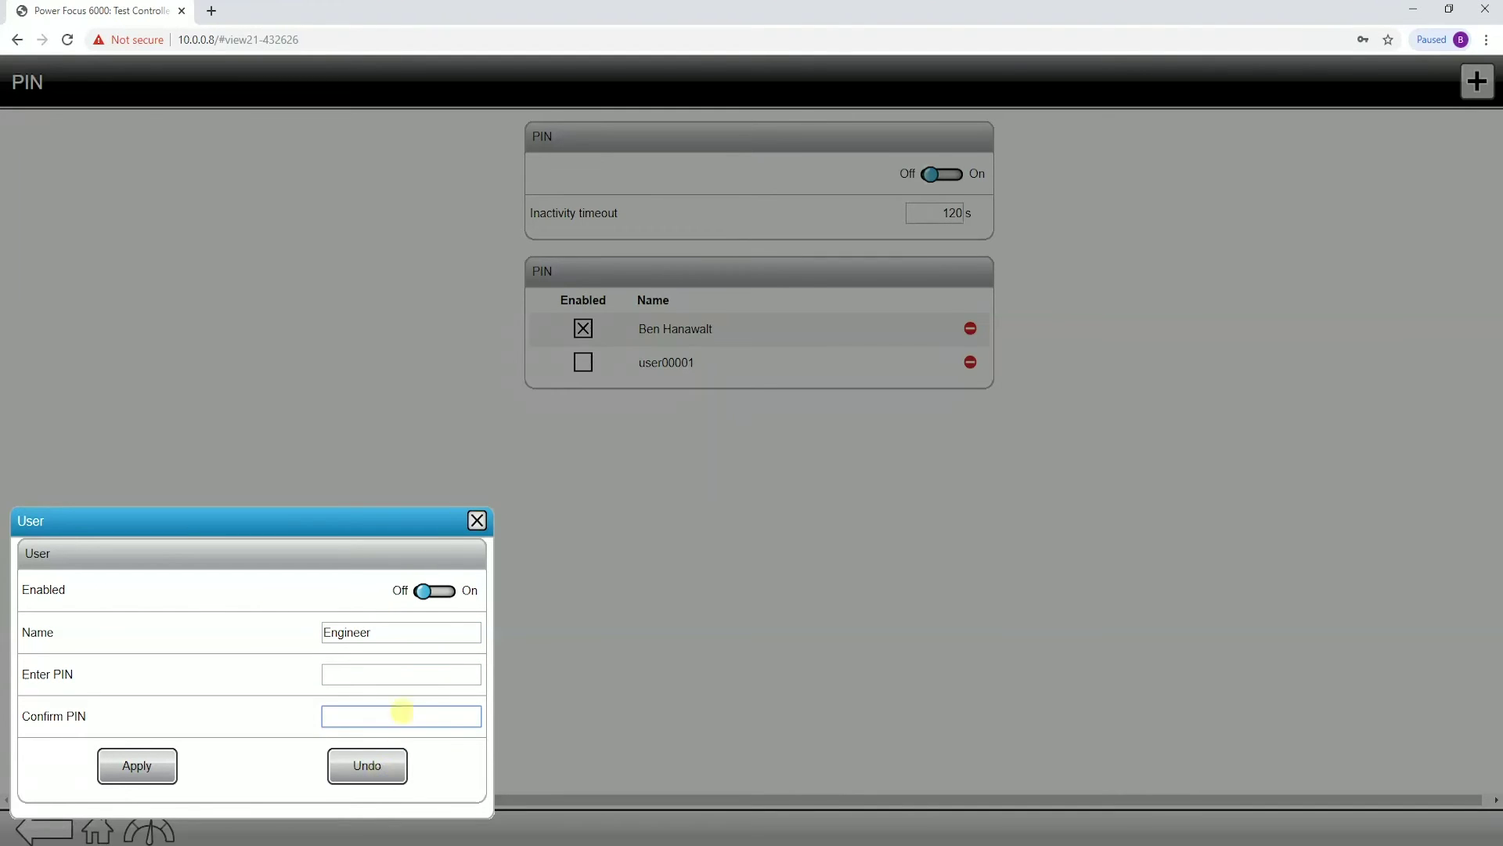
- Close the user details without applying them and delete the user00001 entry
left_click(474, 520)
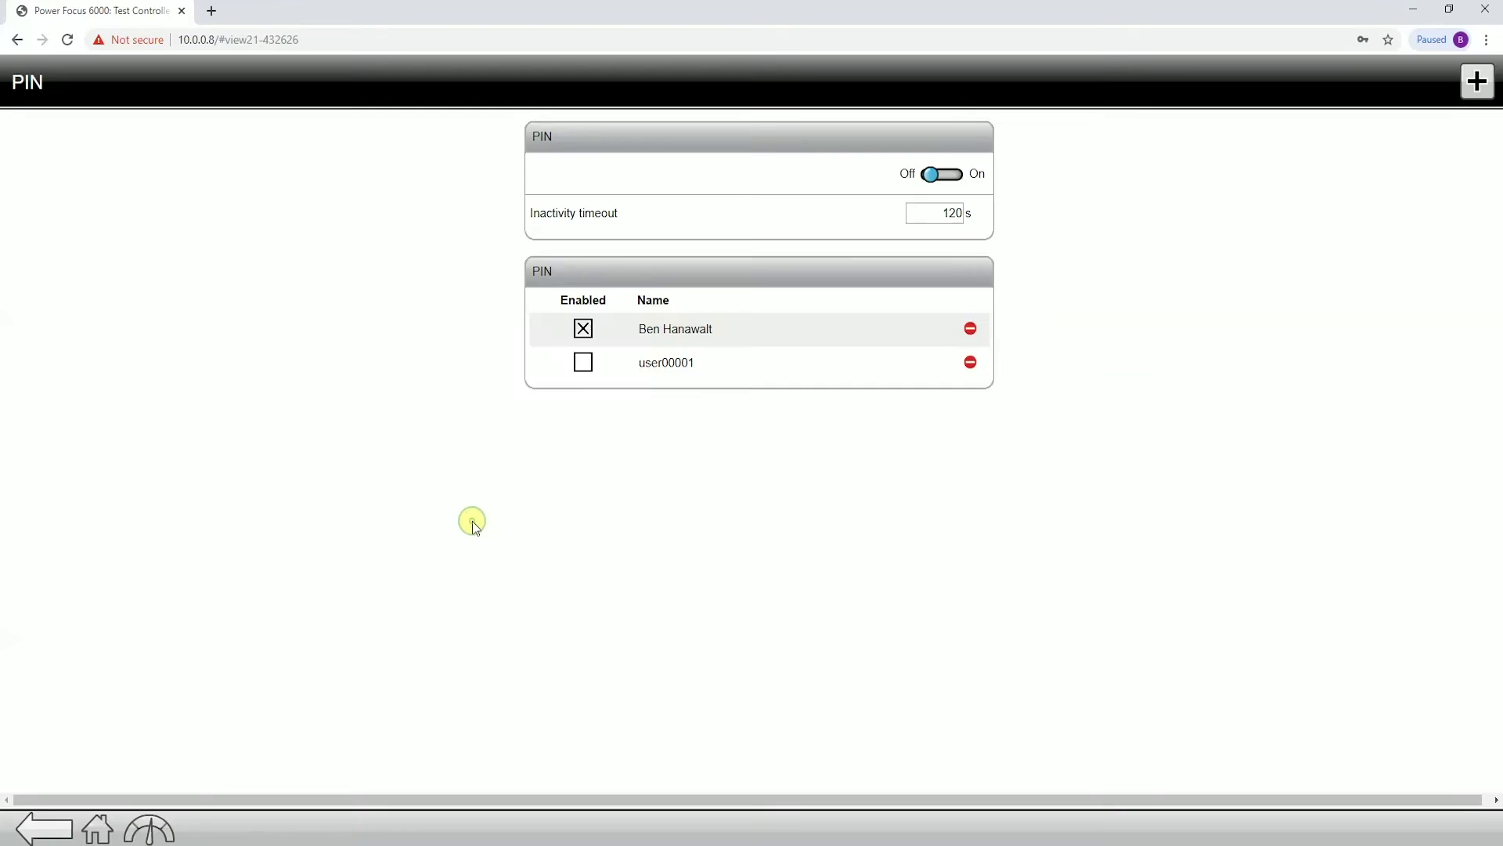
left_click(971, 362)
left_click(1387, 70)
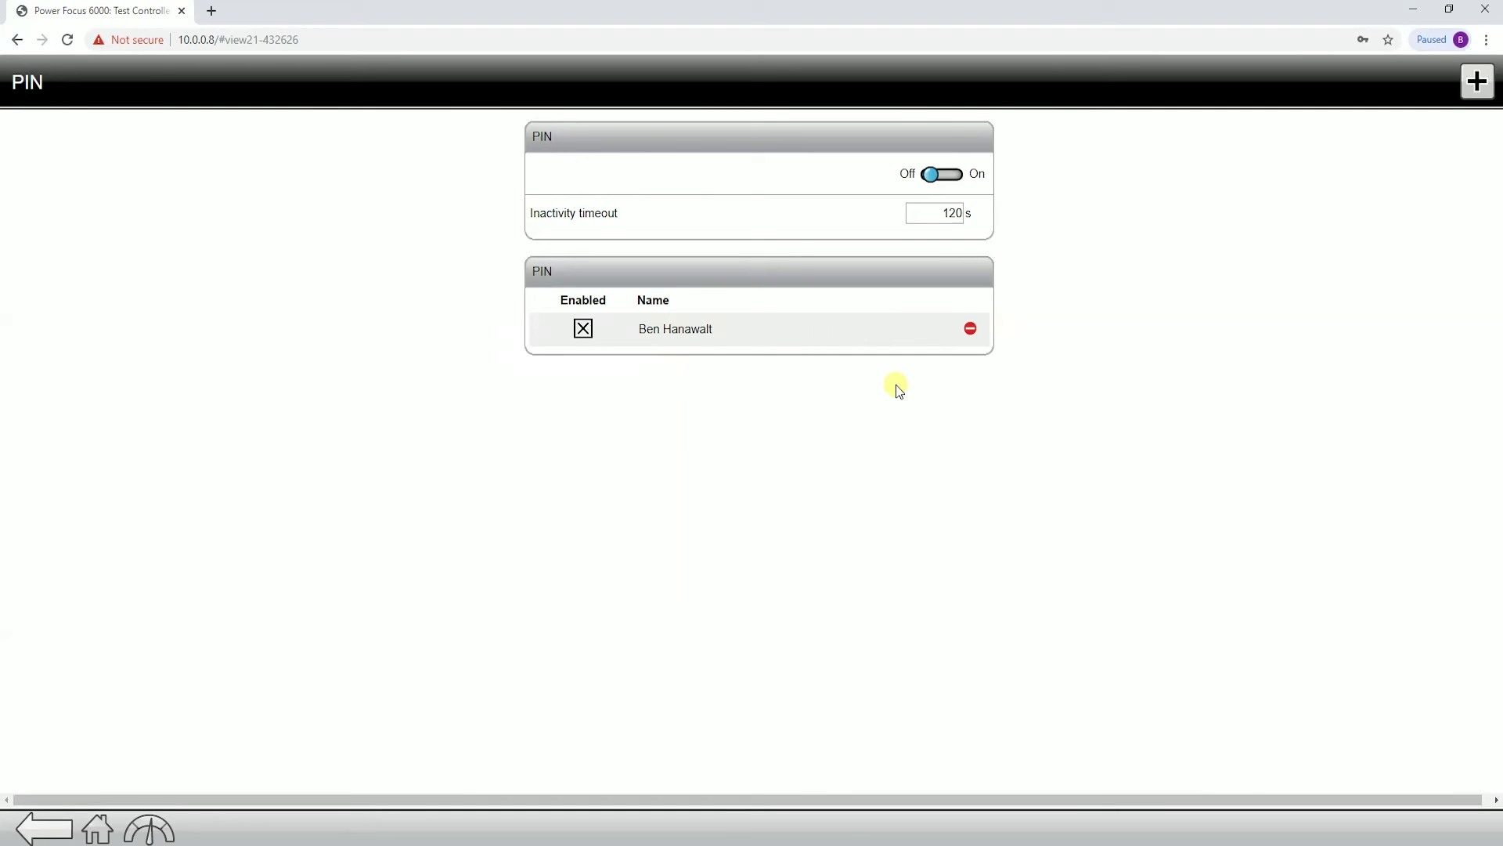
- Leave the PIN configuration and review the Tool, Wireless and BCP/BCV-RE settings without changing them
left_click(45, 833)
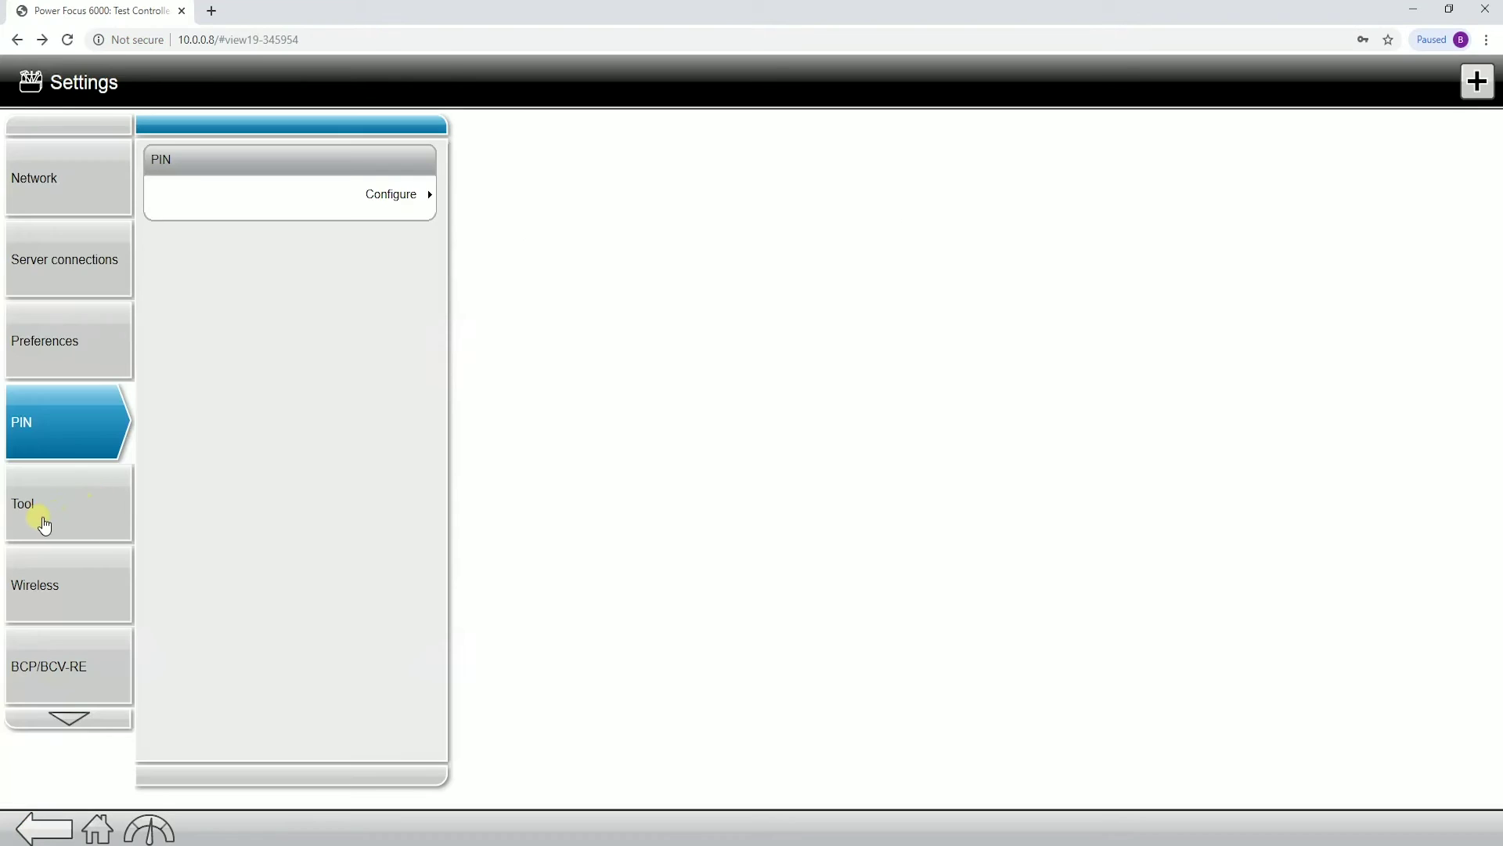
left_click(73, 505)
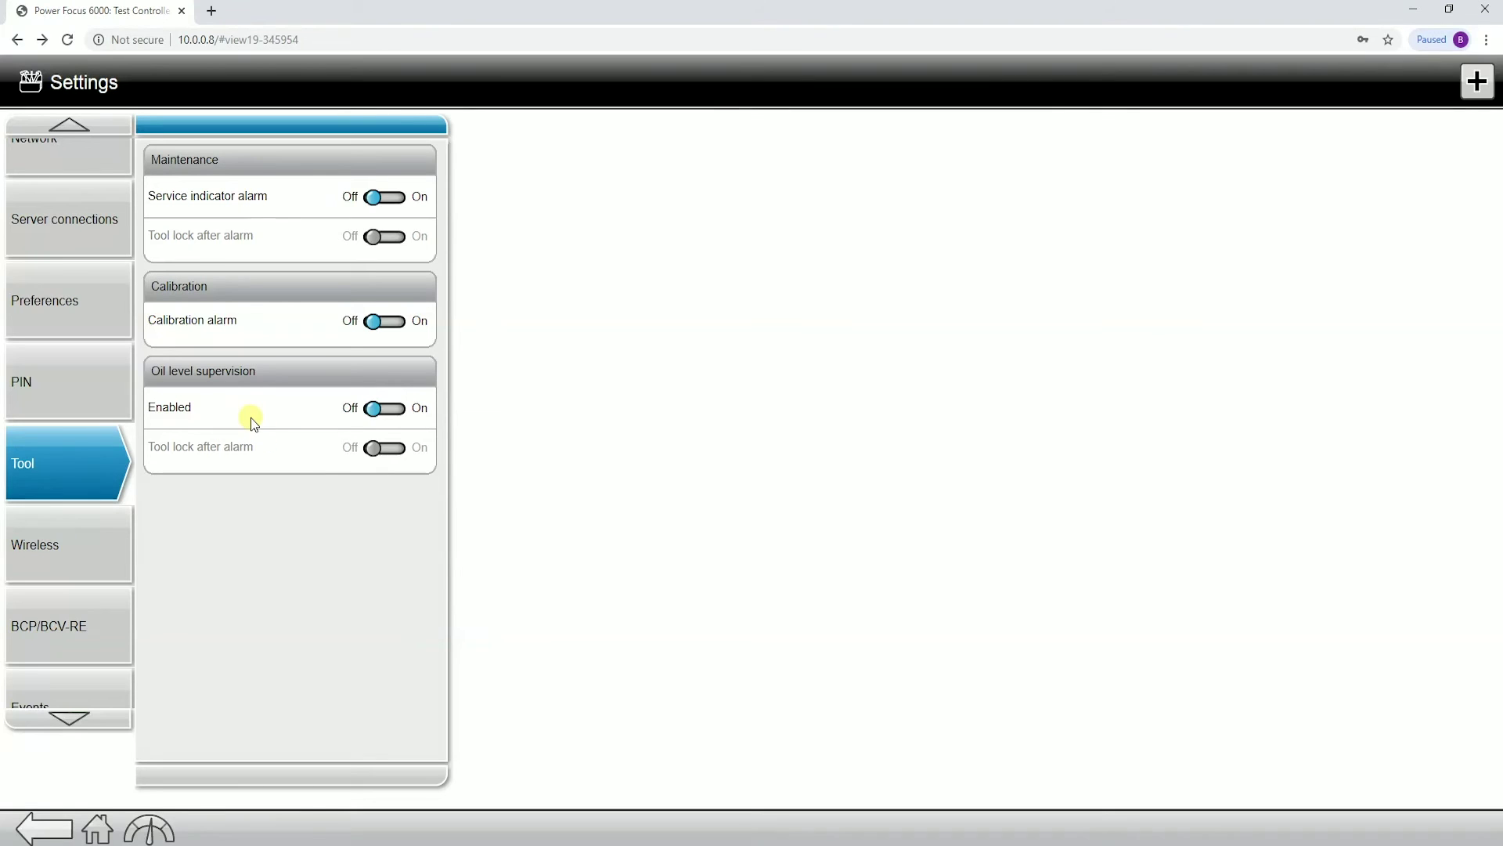
left_click(71, 546)
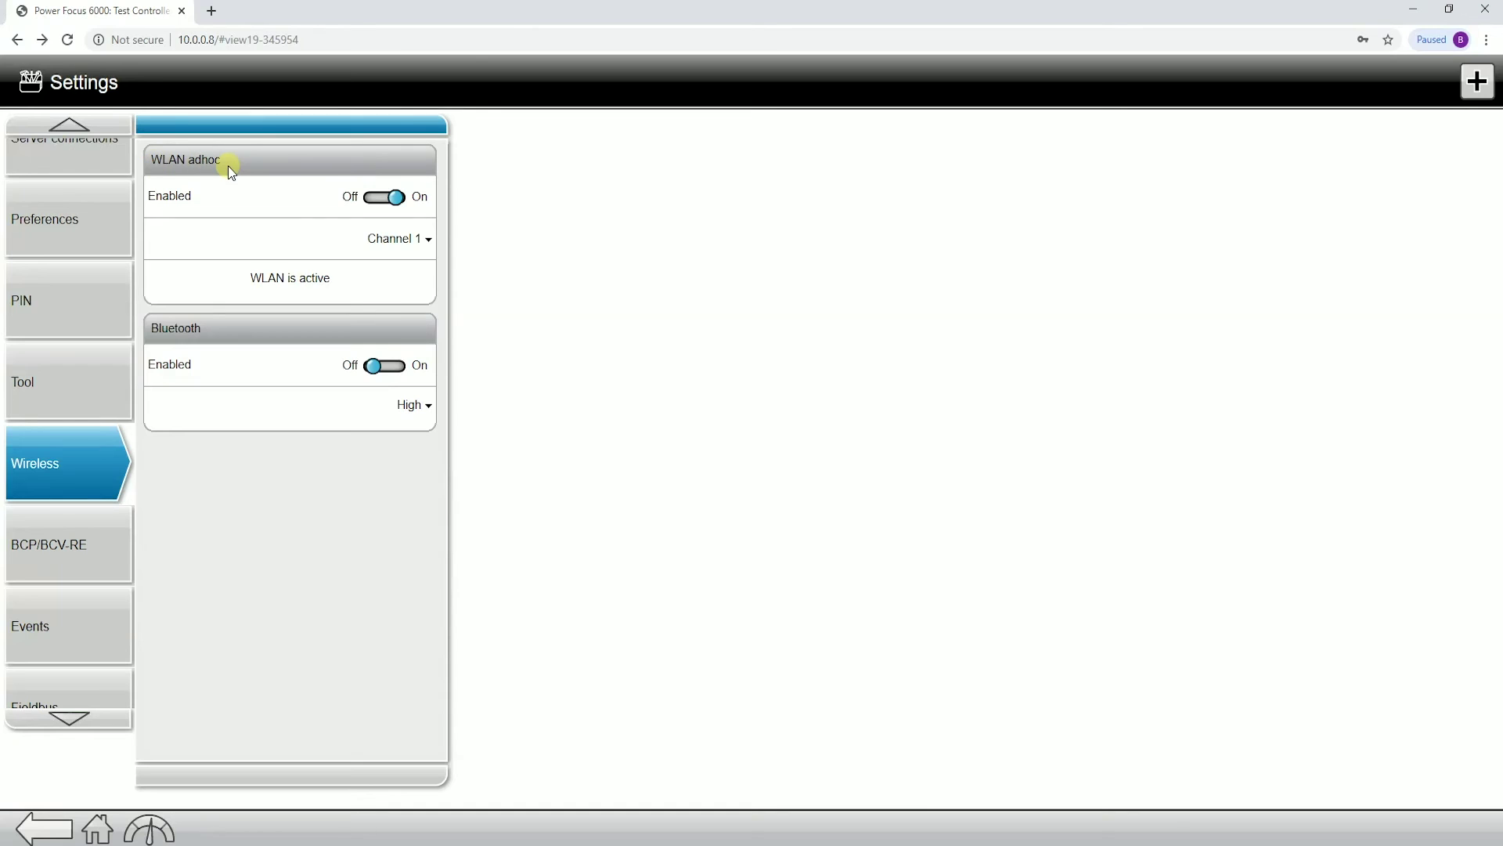
left_click(69, 718)
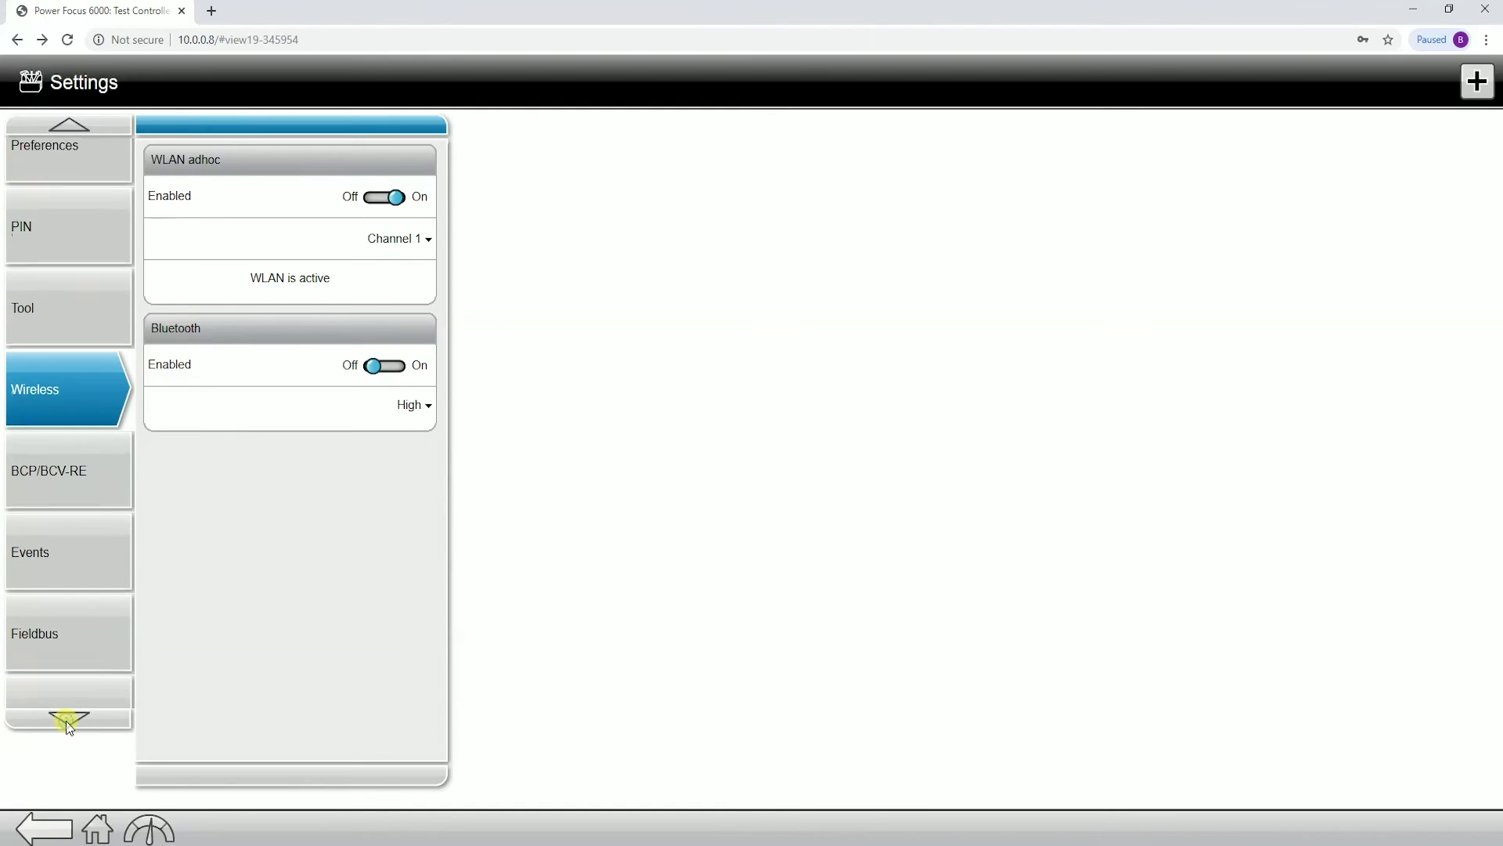
left_click(78, 464)
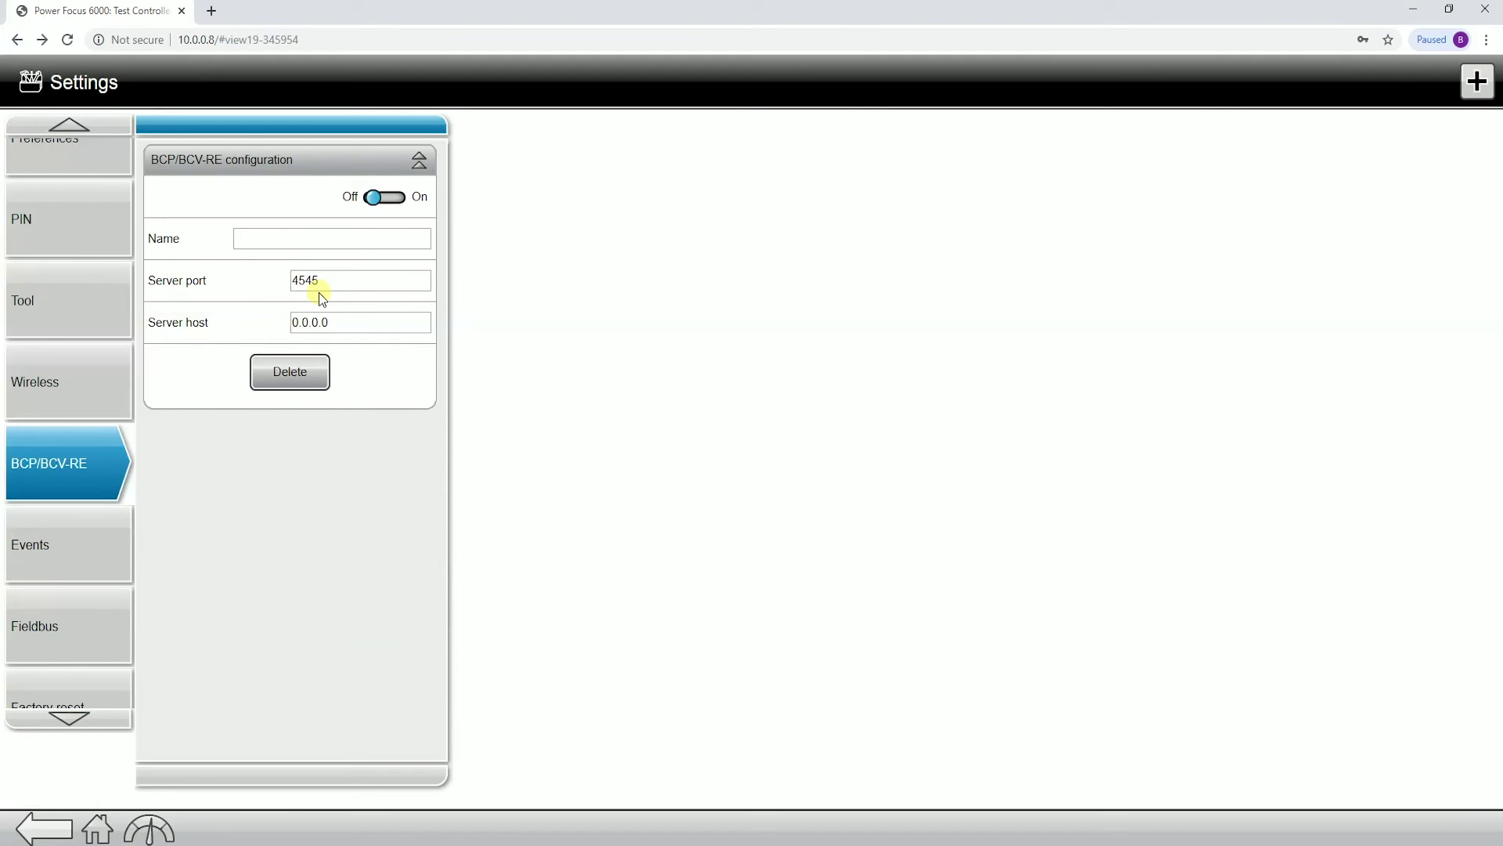
- Open the event configuration and switch logging for the Controller started event (code 1000) off and back on
left_click(51, 543)
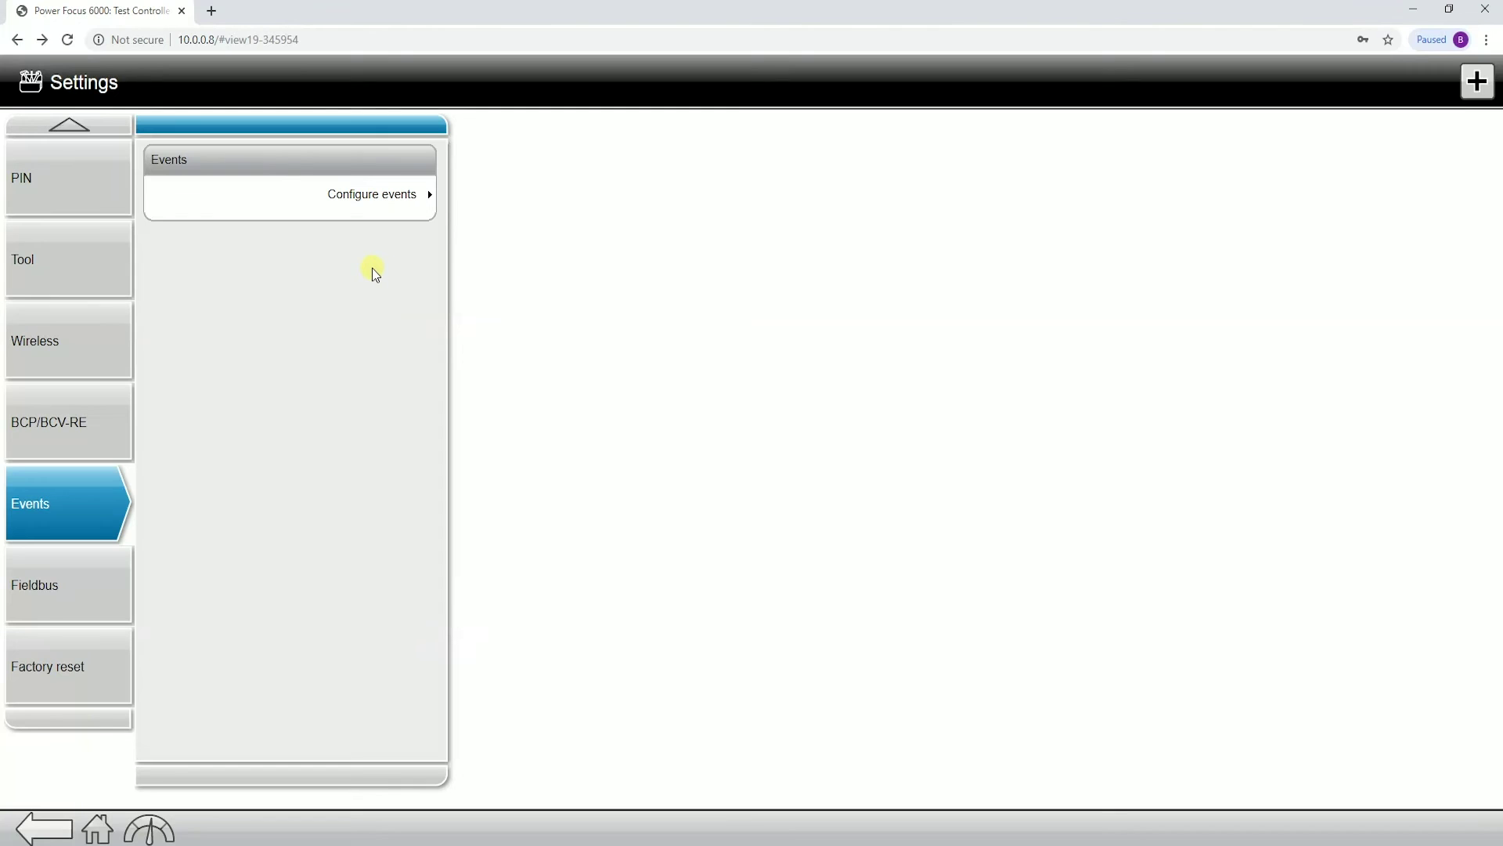
left_click(383, 205)
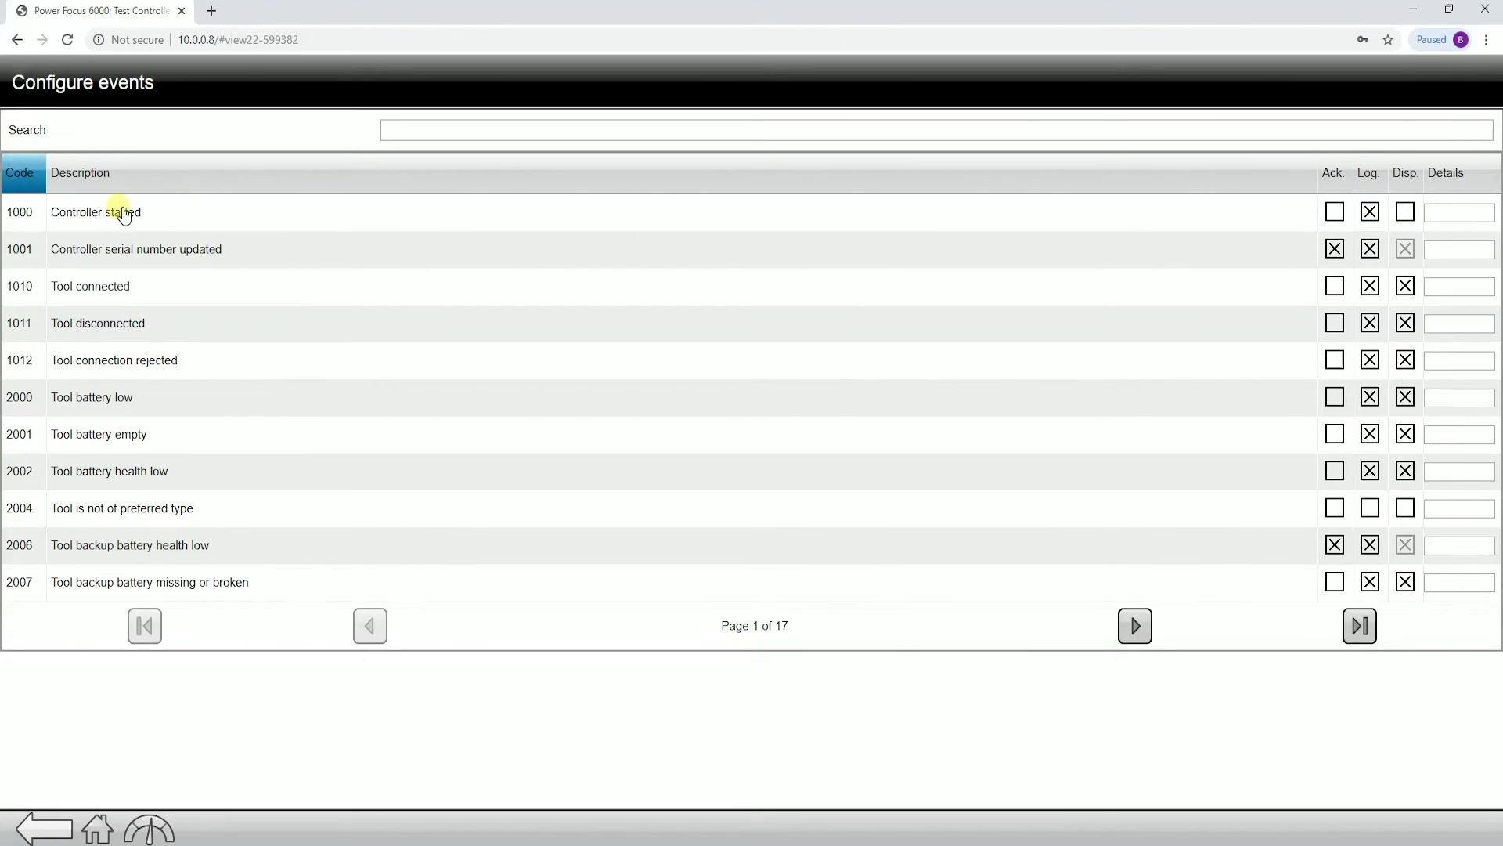
left_click(1372, 213)
left_click(1371, 213)
- Try the text "Tool Connected to Virtual Statio" as details for the Tool connected event, erase it and return to the settings
left_click(1455, 283)
type("Tool Connected to Virtual Statio")
key("BackSpace")
key("BackSpace")
key("BackSpace")
key("BackSpace")
key("BackSpace")
key("BackSpace")
key("BackSpace")
key("BackSpace")
key("BackSpace")
key("BackSpace")
key("BackSpace")
key("BackSpace")
key("BackSpace")
key("BackSpace")
key("BackSpace")
key("BackSpace")
key("BackSpace")
key("BackSpace")
key("BackSpace")
key("BackSpace")
left_click(1333, 248)
left_click(43, 828)
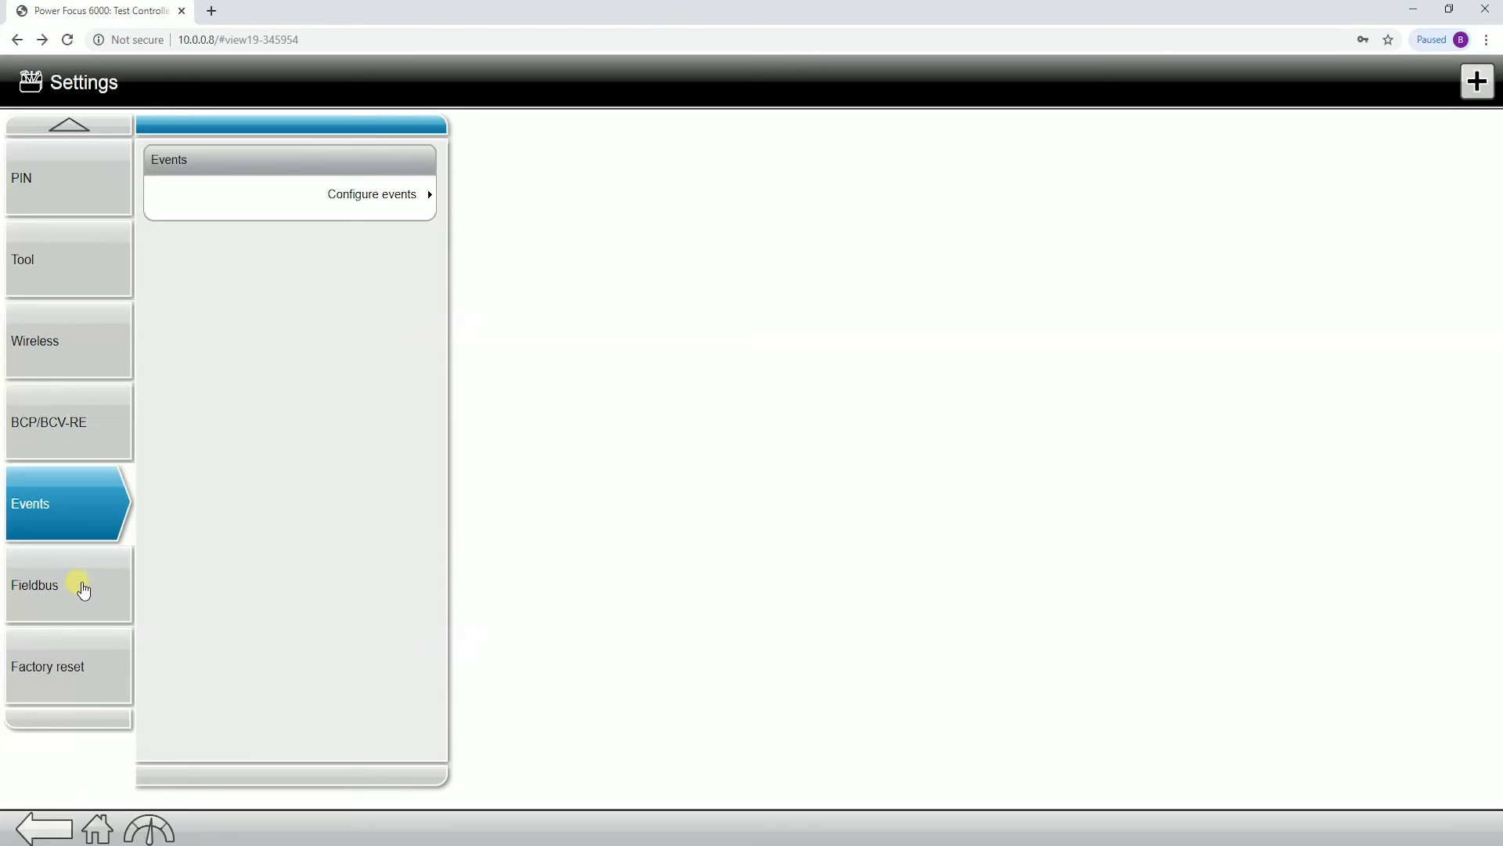
- Examine the Ethernet IP fieldbus settings, including the IP address, subnet mask and gateway, without changing them
left_click(83, 588)
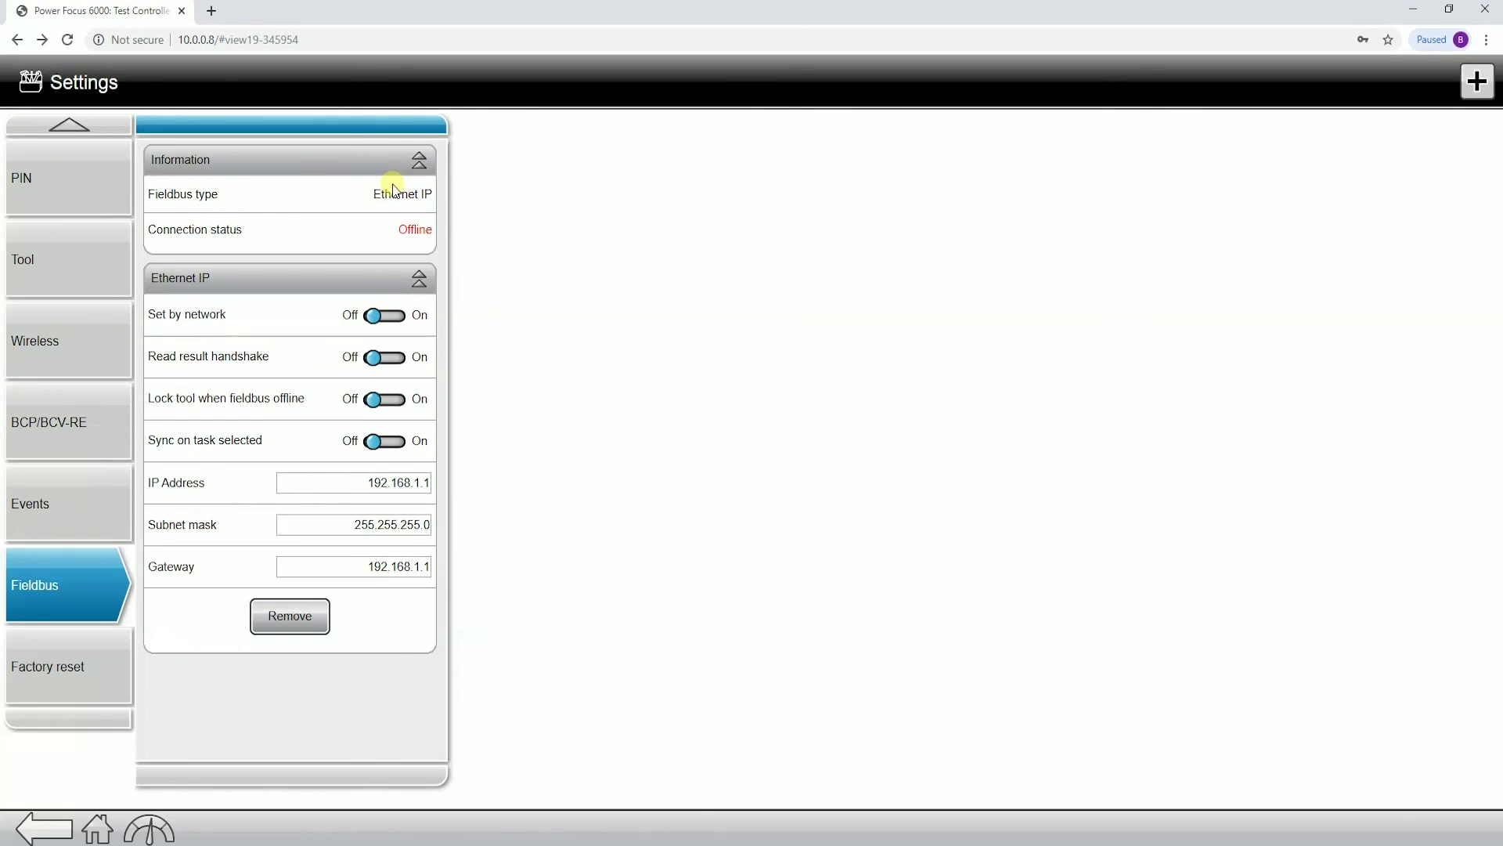
left_click_drag(359, 482, 464, 489)
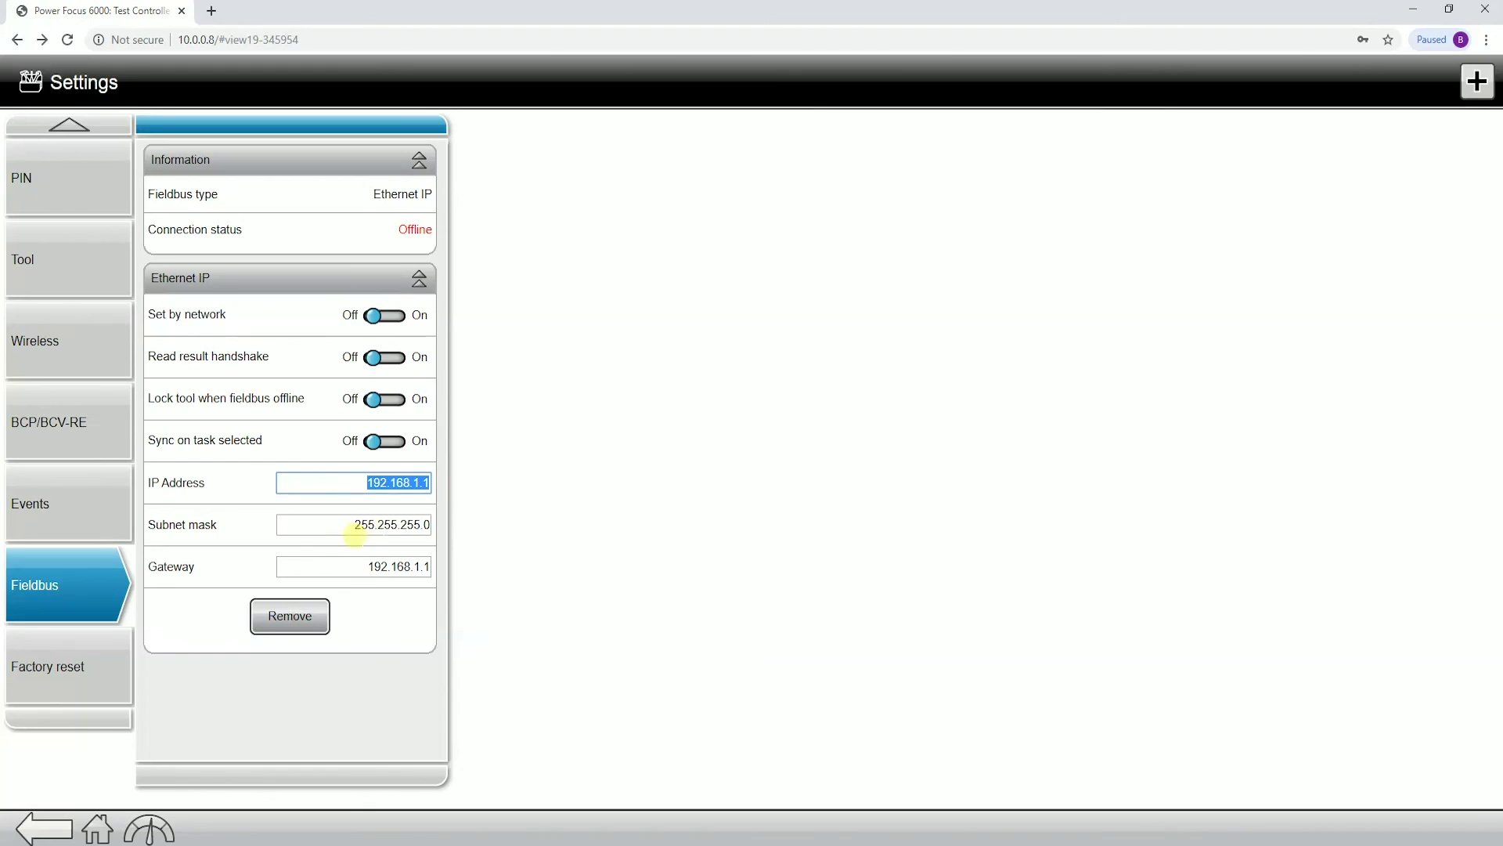
left_click_drag(326, 525, 470, 513)
left_click_drag(345, 565, 470, 581)
left_click(364, 483)
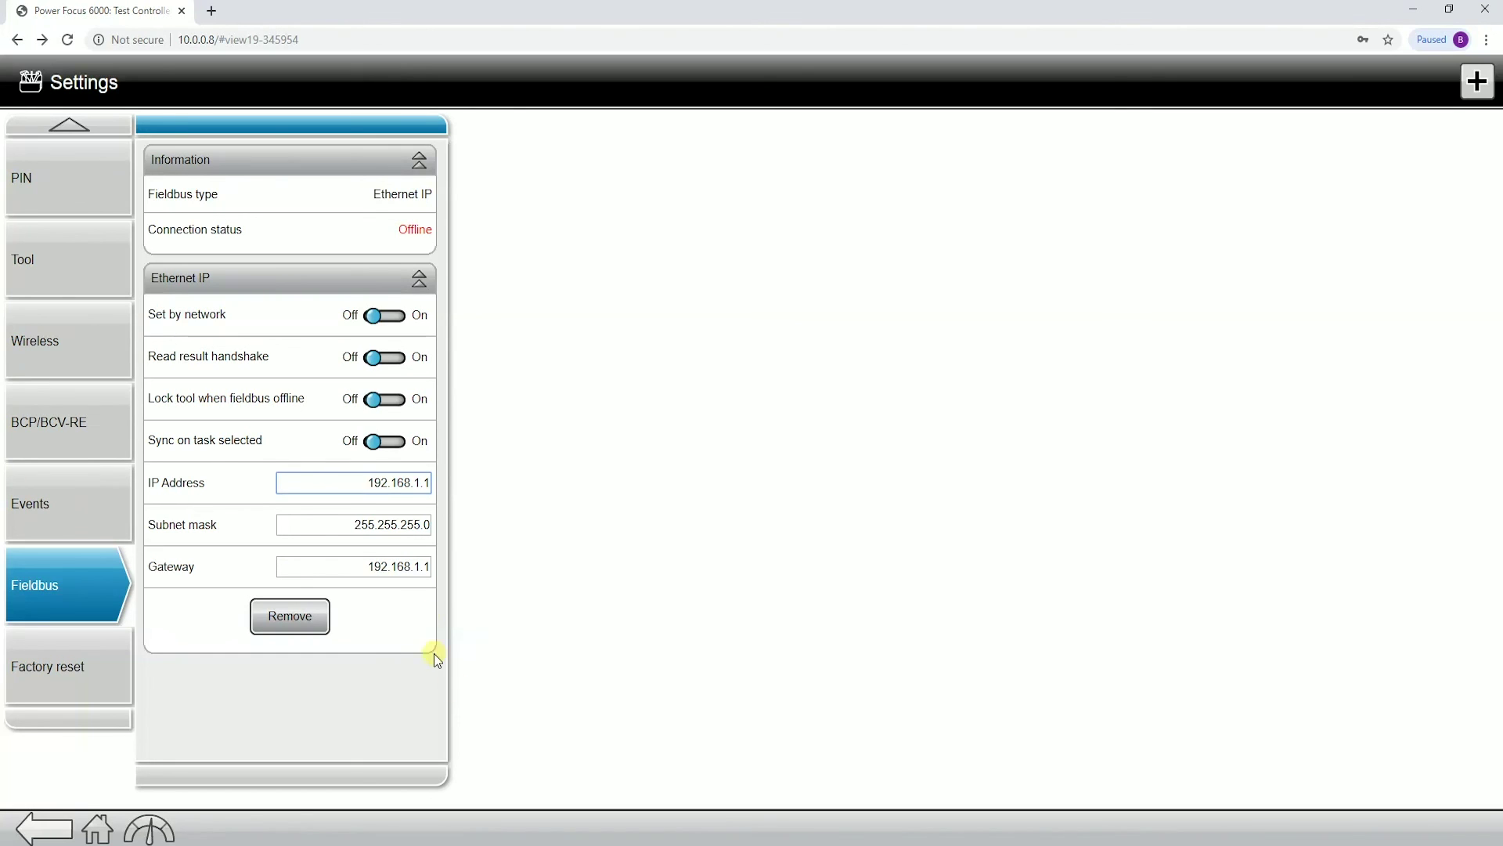
left_click_drag(346, 488, 448, 484)
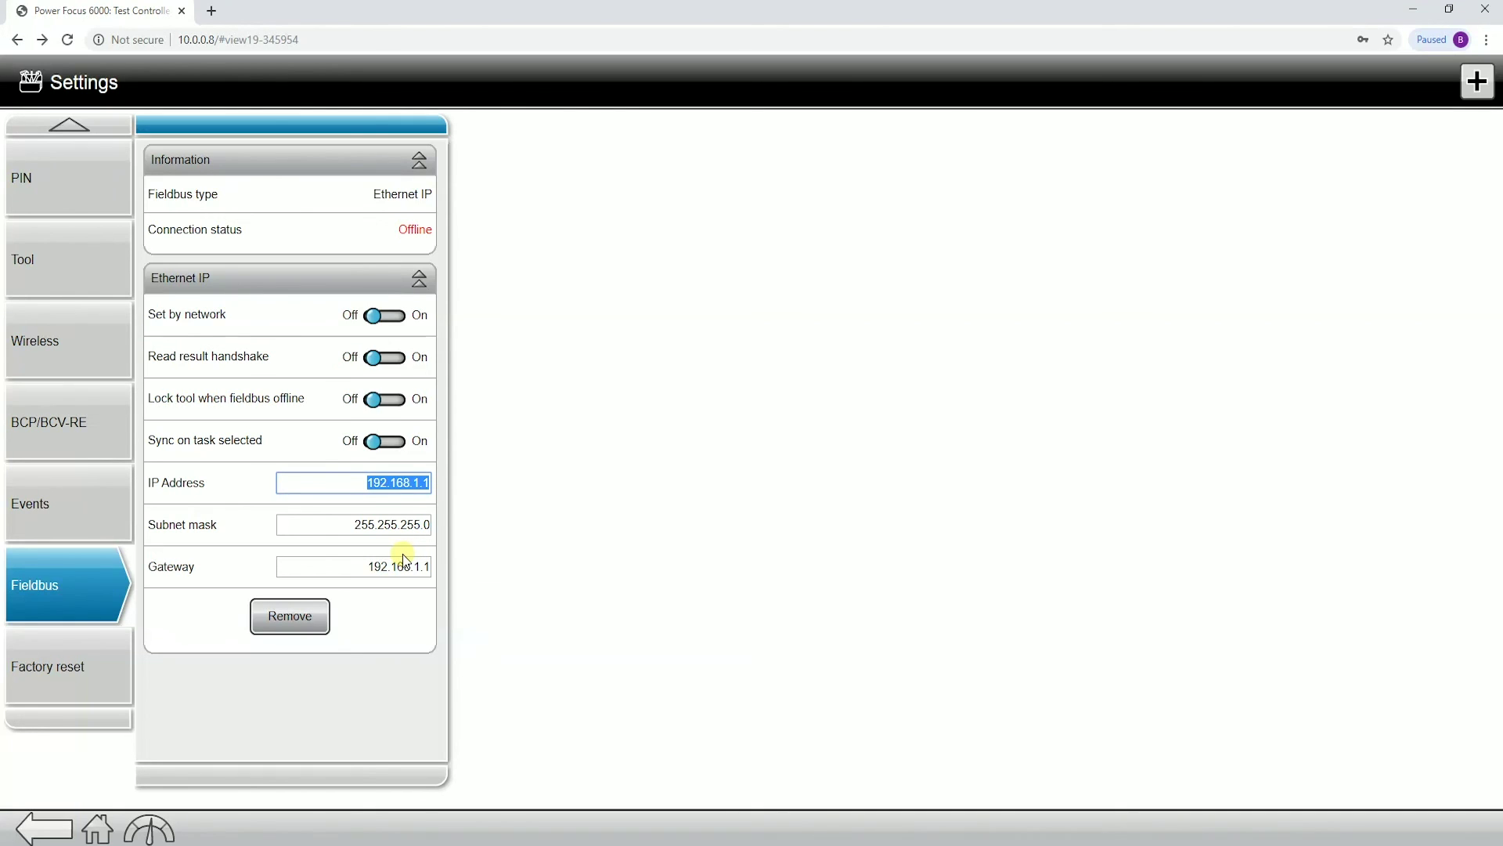
left_click(347, 539)
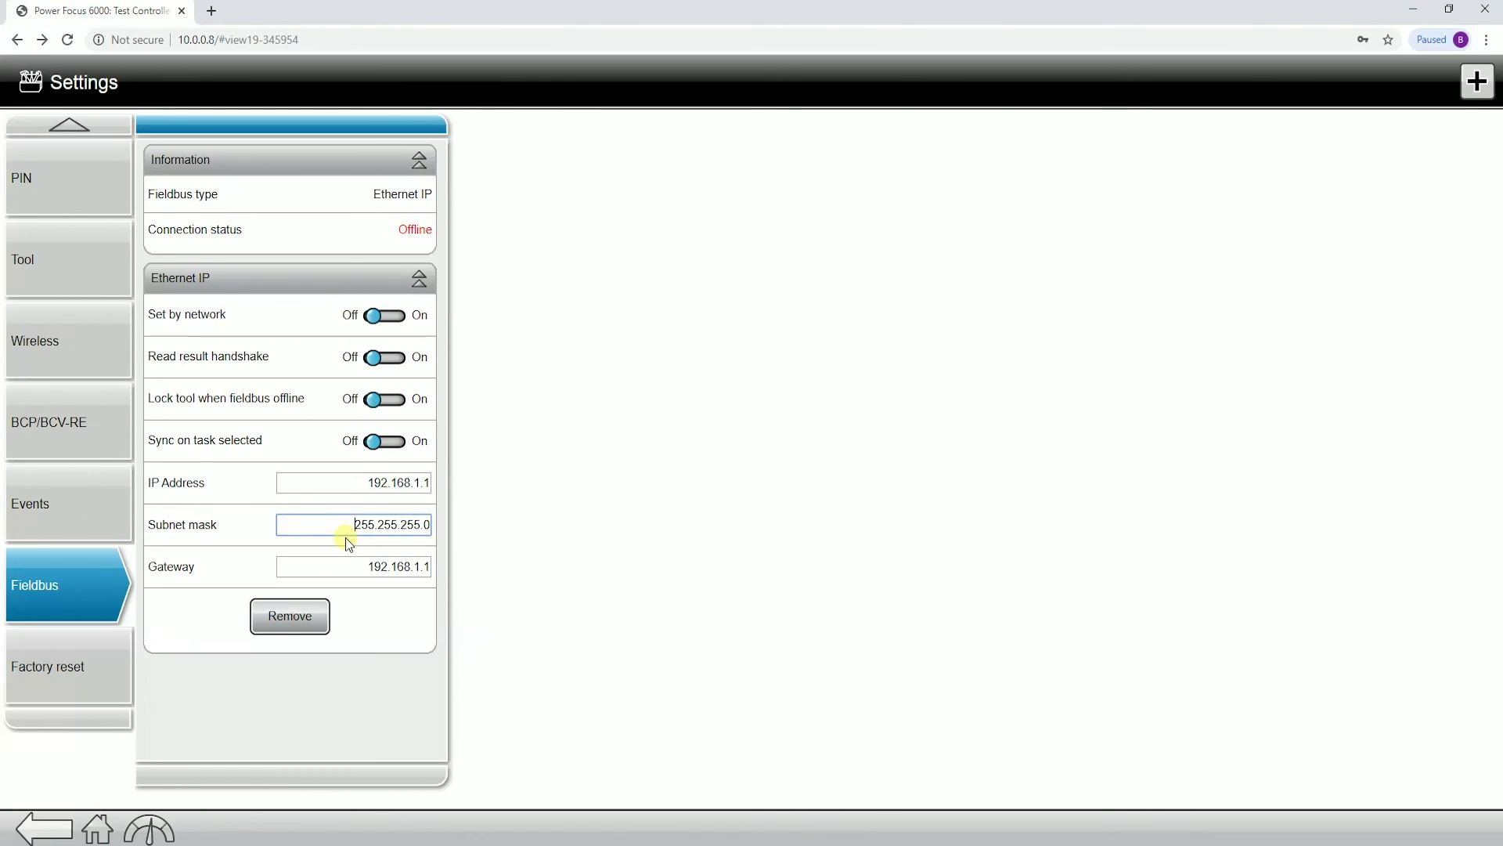
- Start a factory reset of the controller and decline it at the warning
left_click(117, 664)
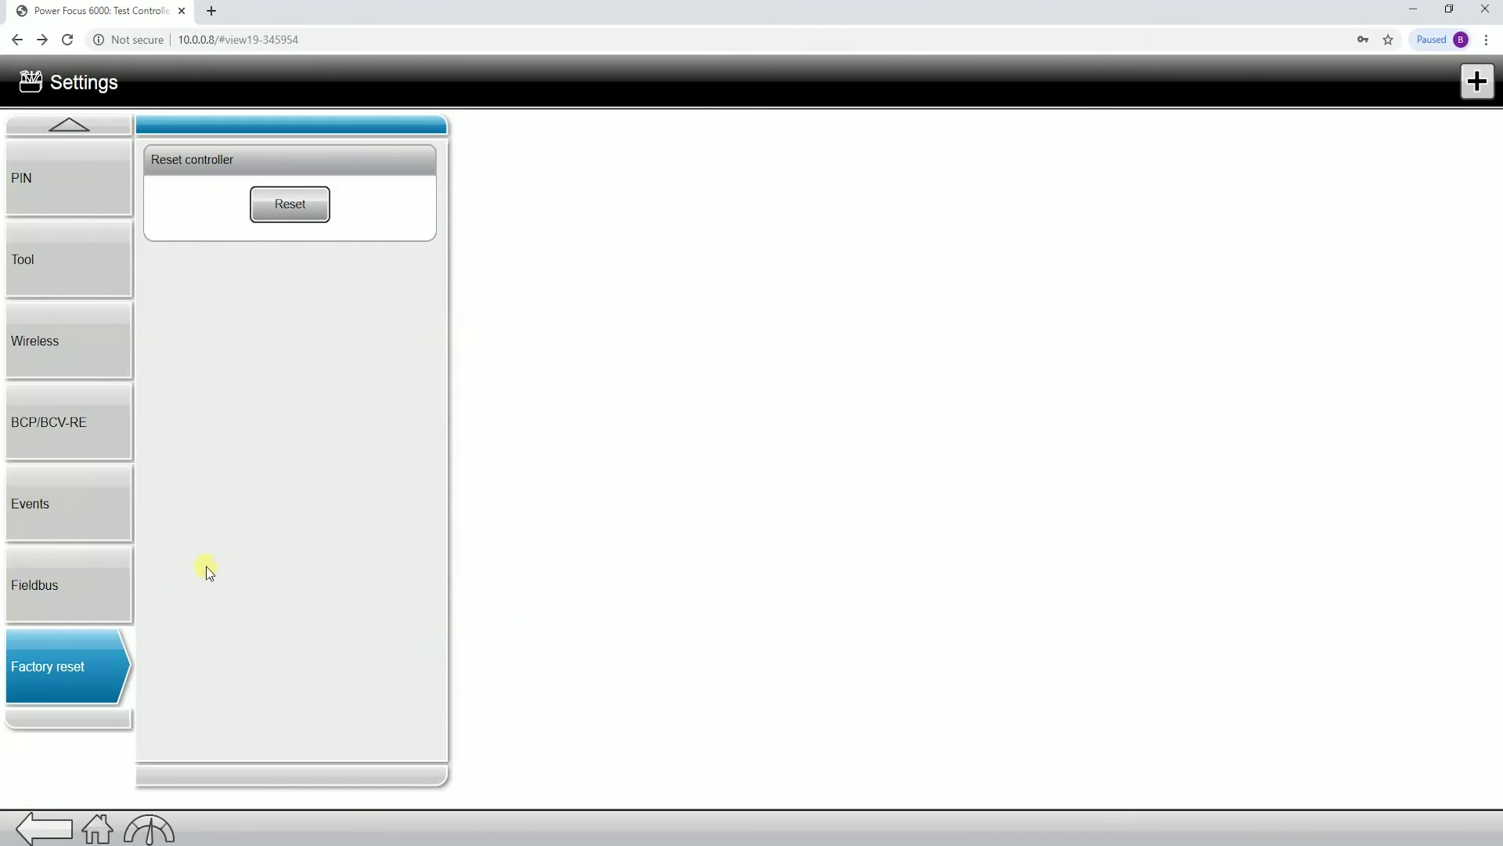
left_click(291, 203)
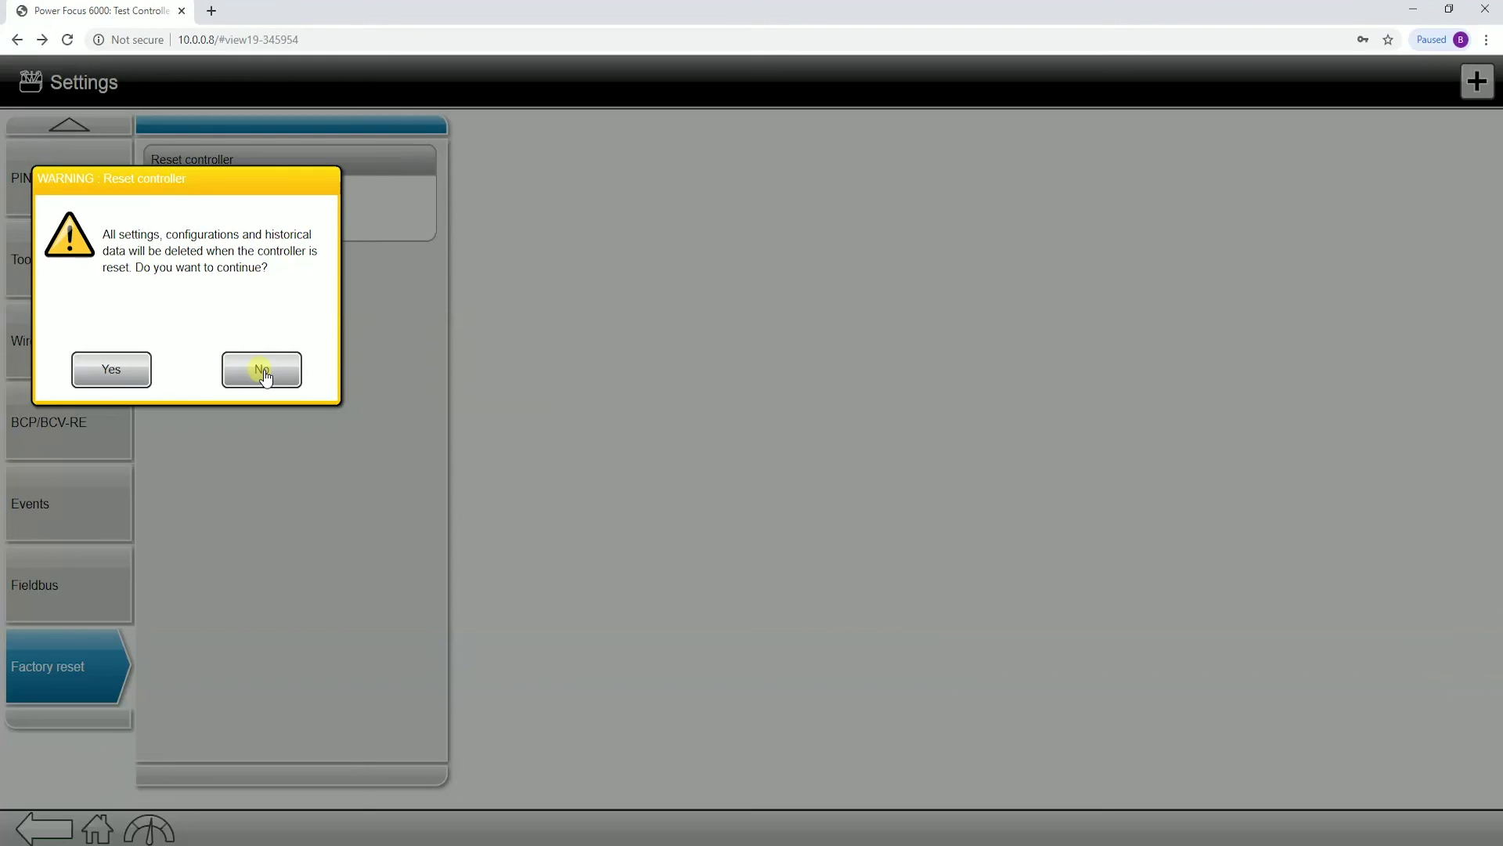
left_click(266, 377)
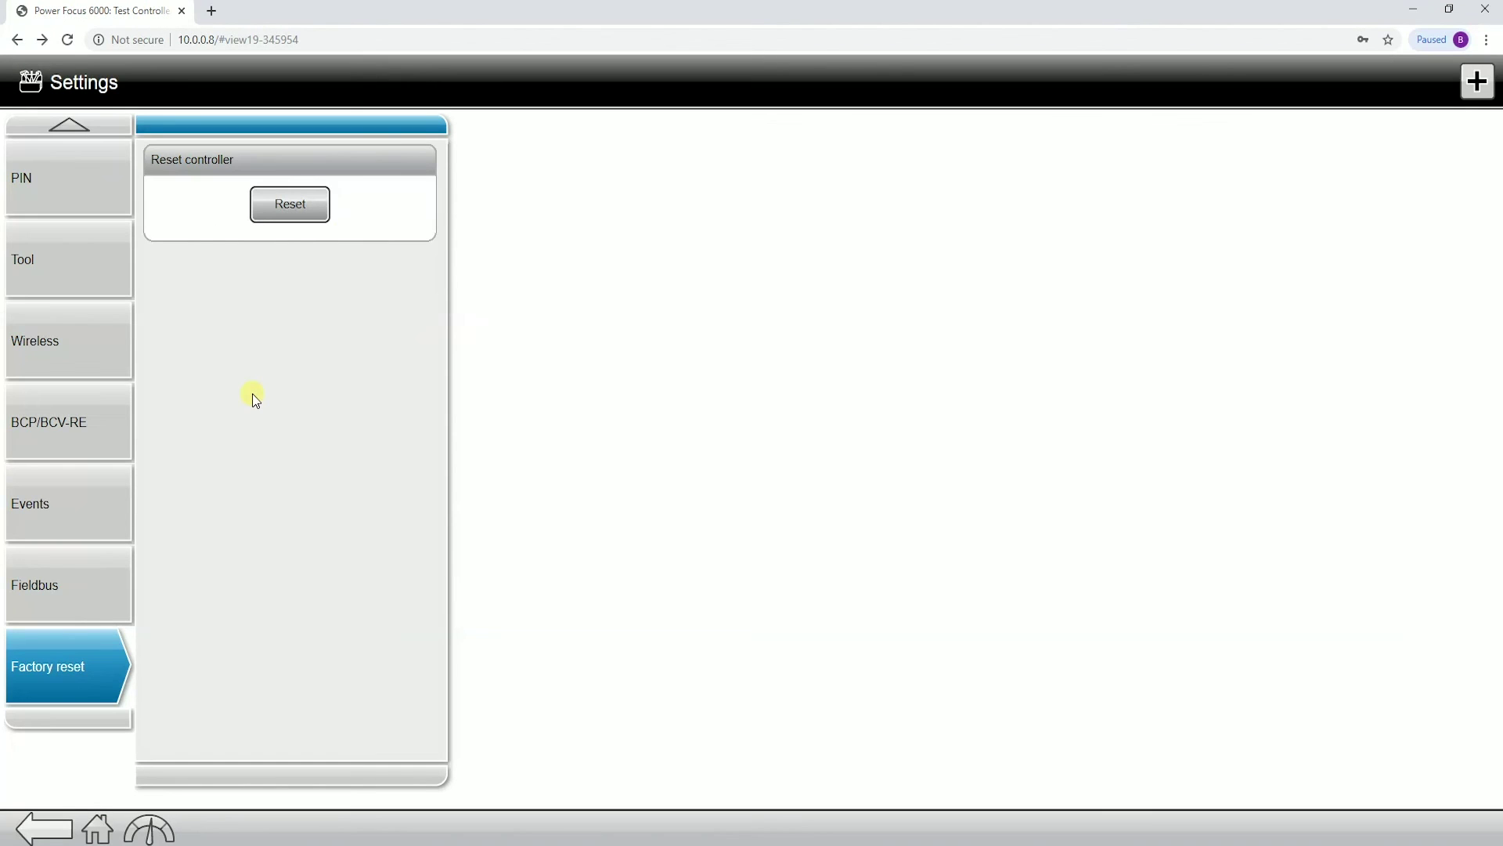